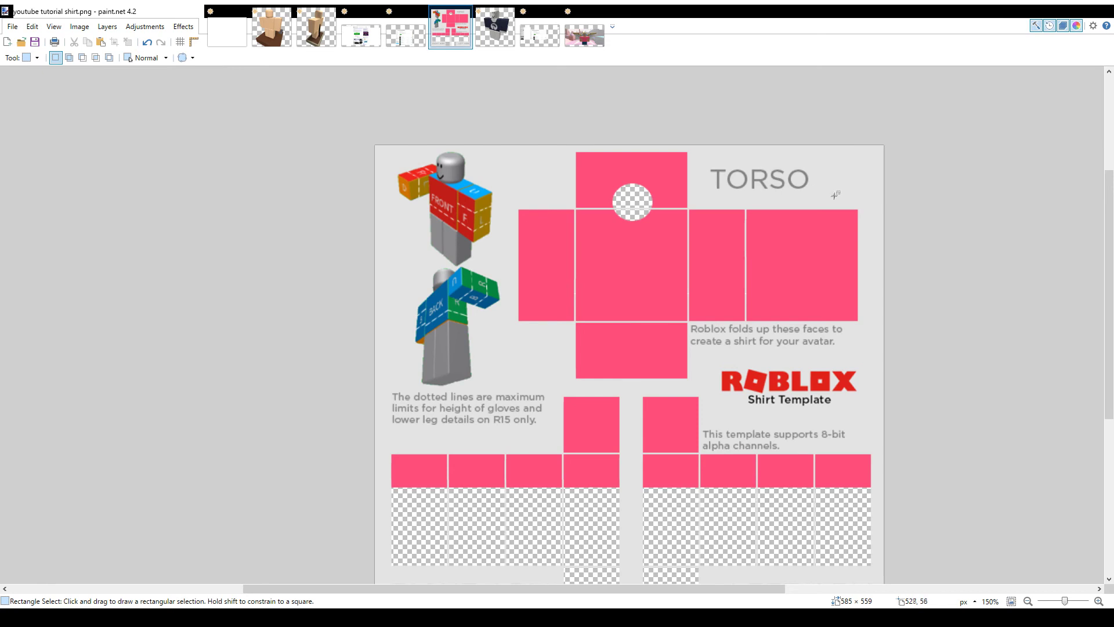
- Switch back from the mannequin picture to the youtube tutorial shirt.png template image
scroll(830, 196, down, 1)
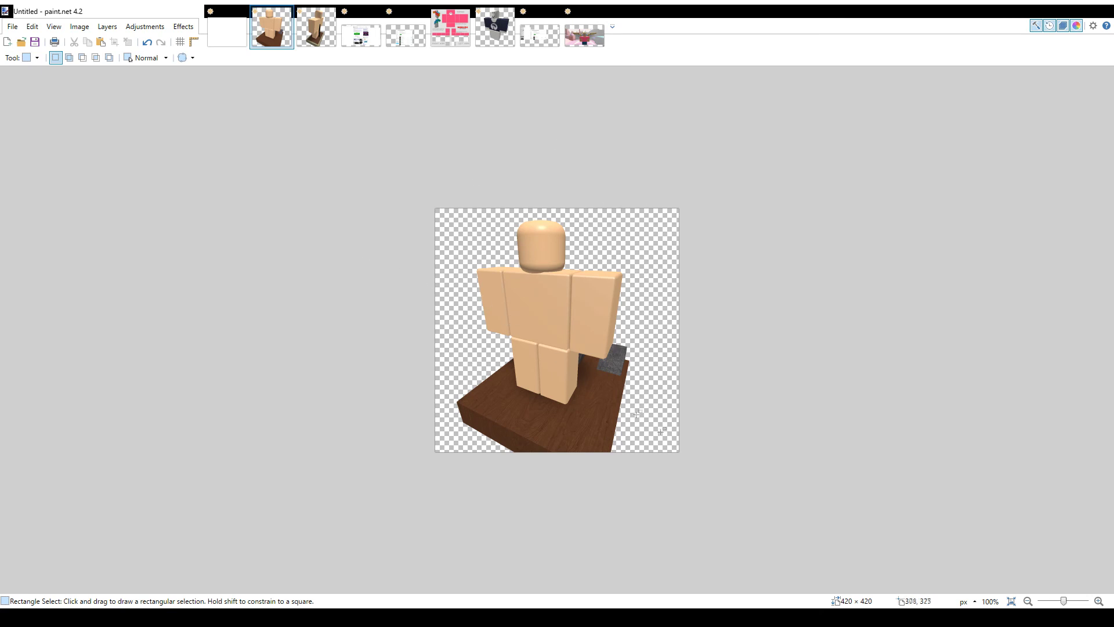
key(ctrl+Tab)
key(ctrl+Tab)
key(ctrl+Tab)
key(ctrl+Tab)
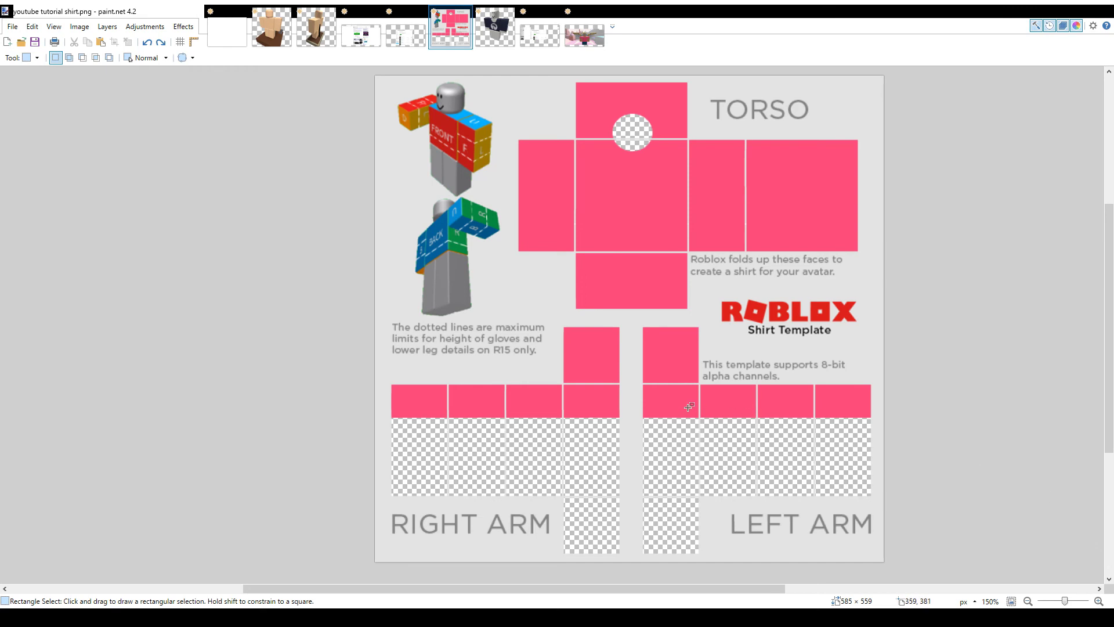
- Delete the pink from the lower third of the four torso side, front and back panels and from the whole torso bottom panel
scroll(688, 407, up, 1)
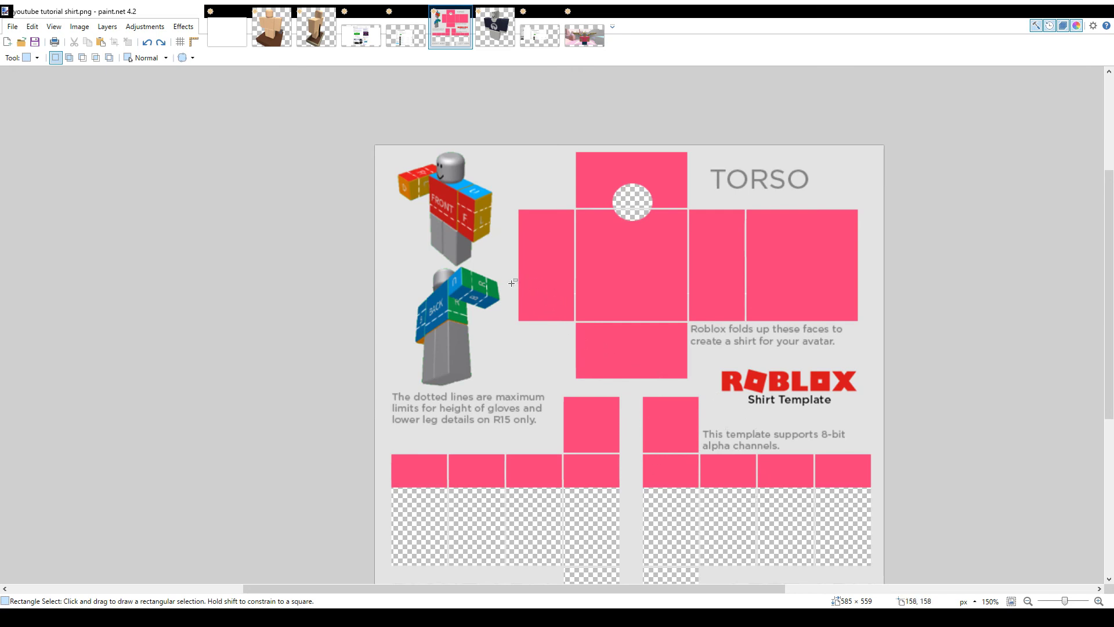
mouse_move(510, 283)
mouse_down()
mouse_move(736, 321)
mouse_move(873, 325)
mouse_up()
key(Delete)
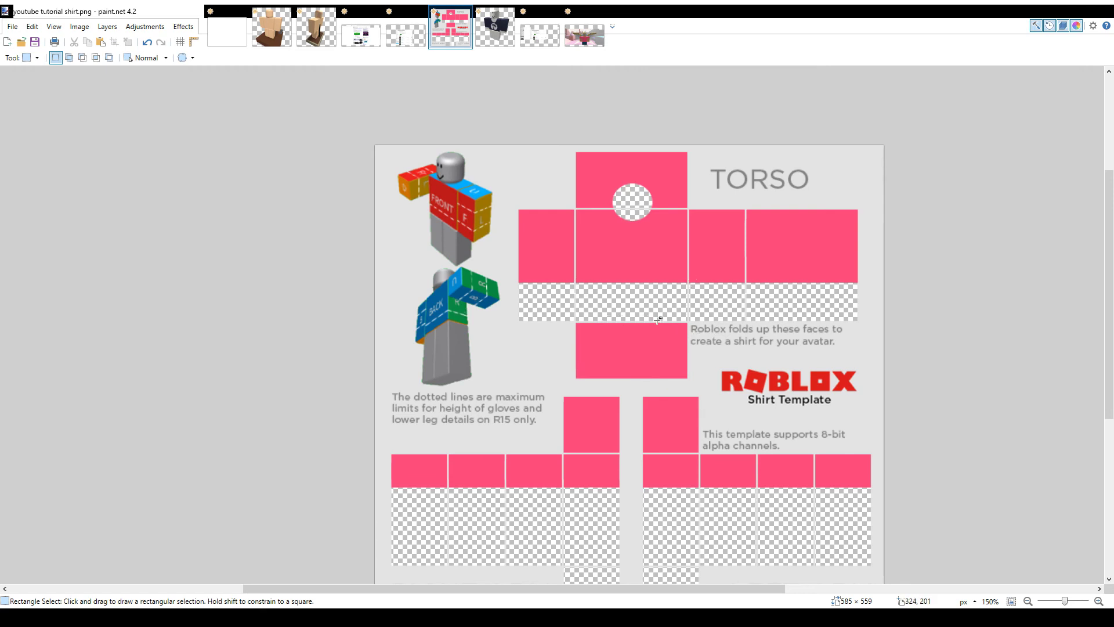
drag(566, 314, 718, 380)
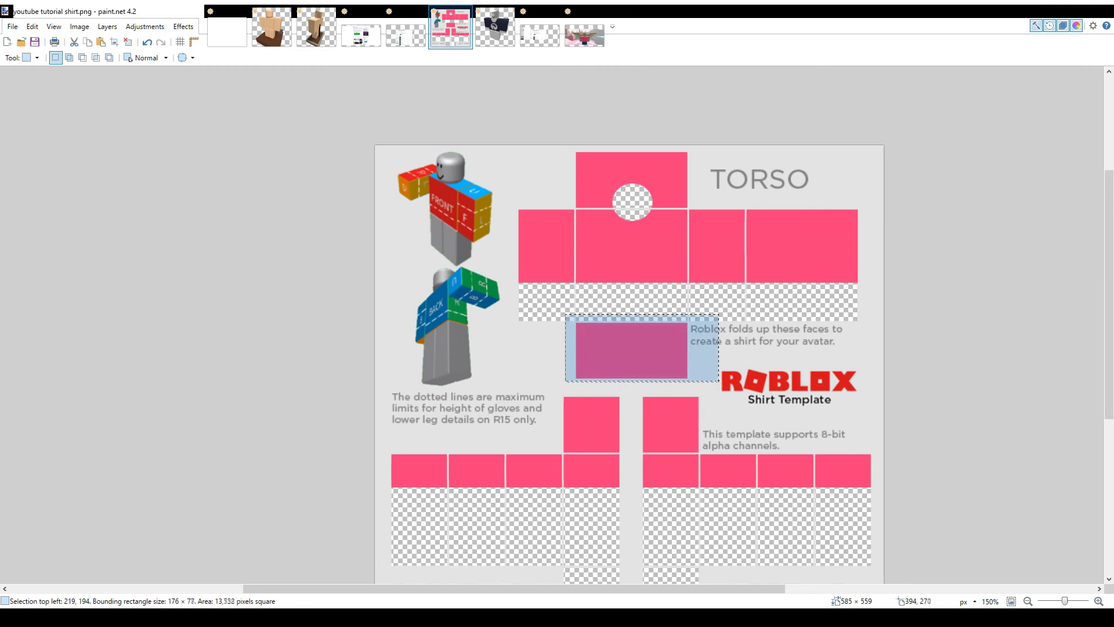
key(Delete)
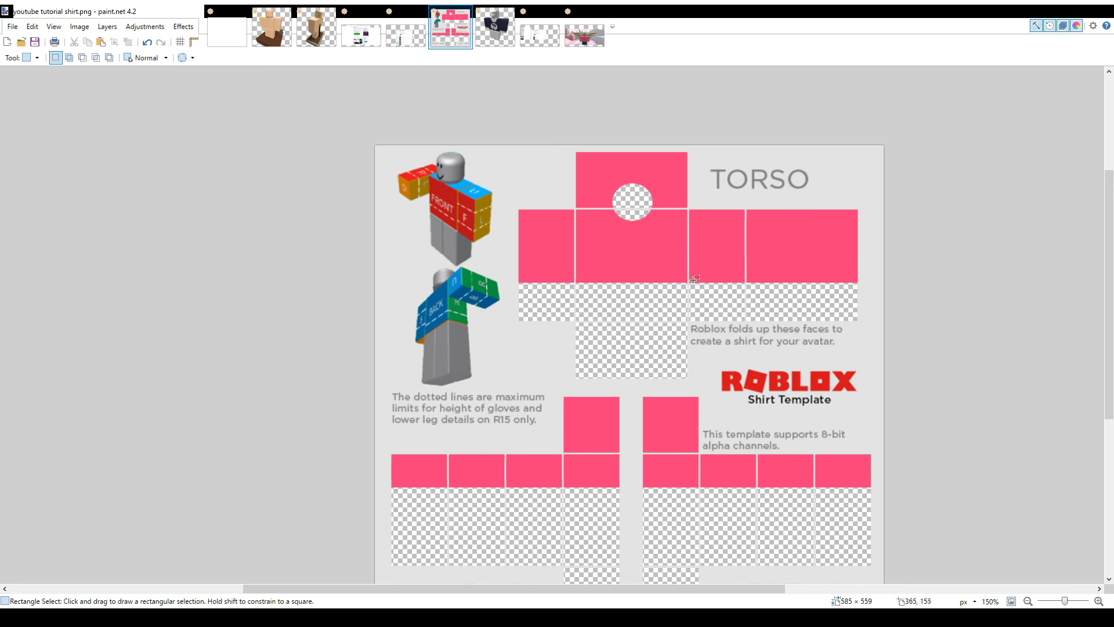
scroll(694, 280, up, 1)
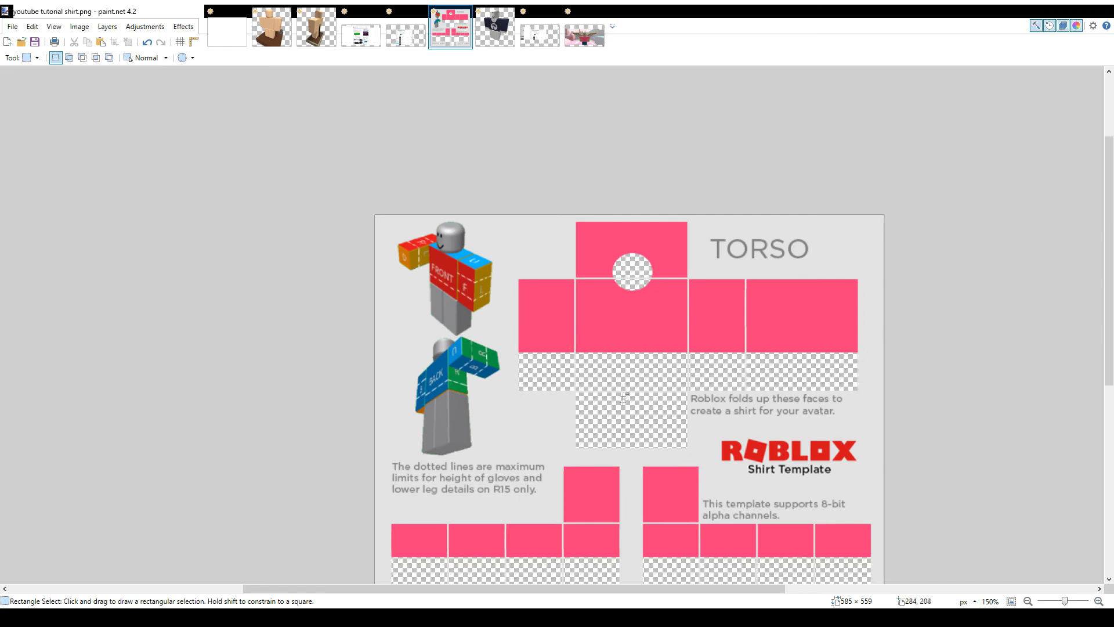
scroll(628, 378, up, 3)
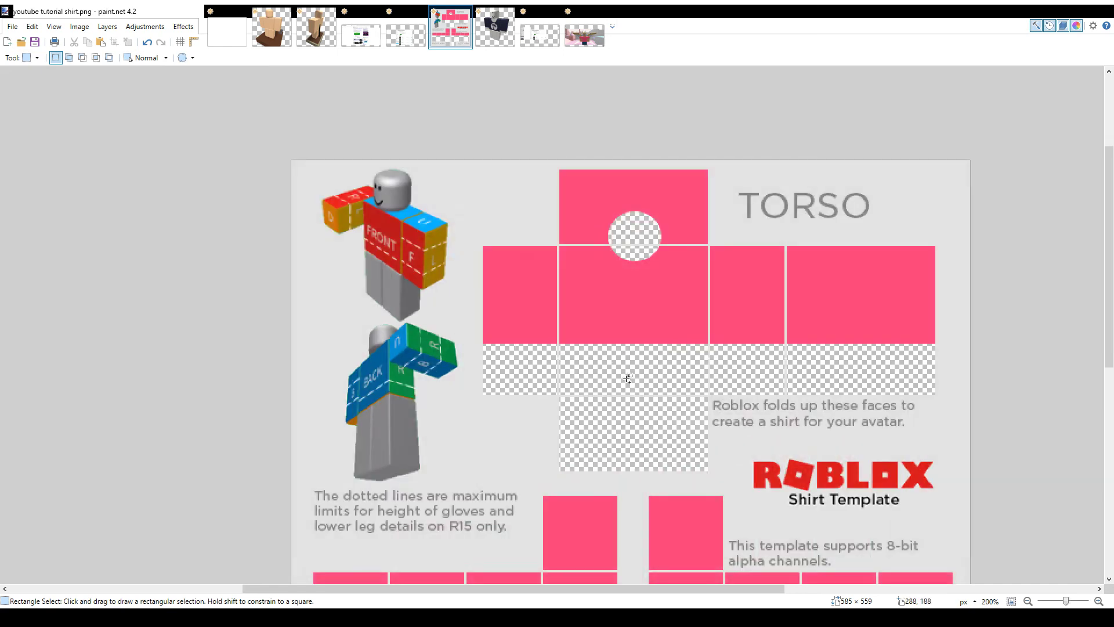
click(498, 373)
drag(498, 373, 791, 551)
click(769, 426)
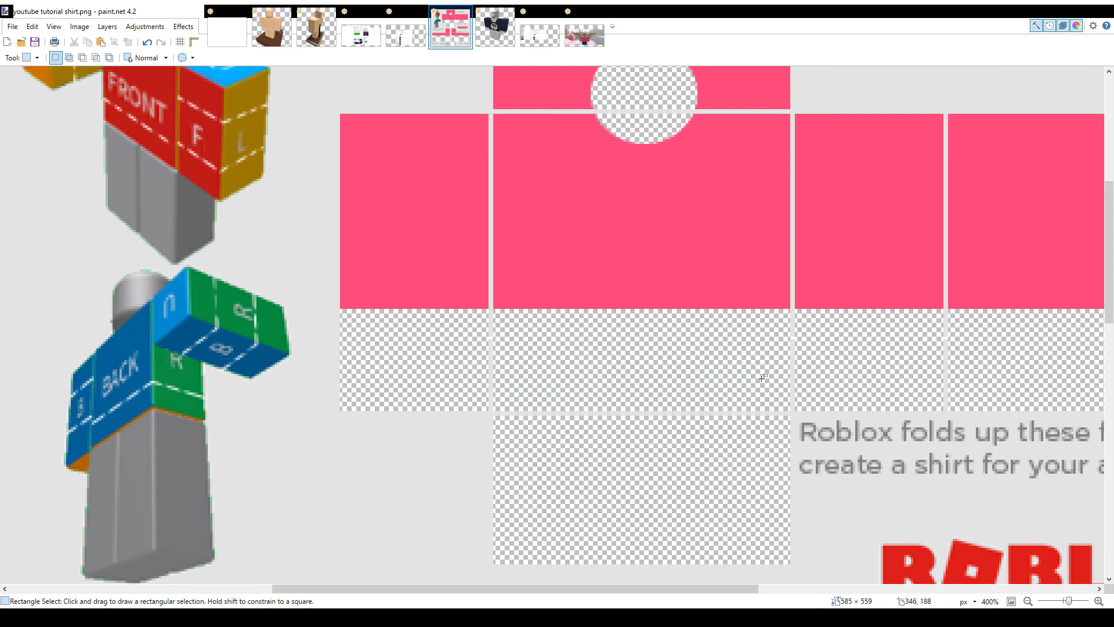
scroll(758, 378, down, 1)
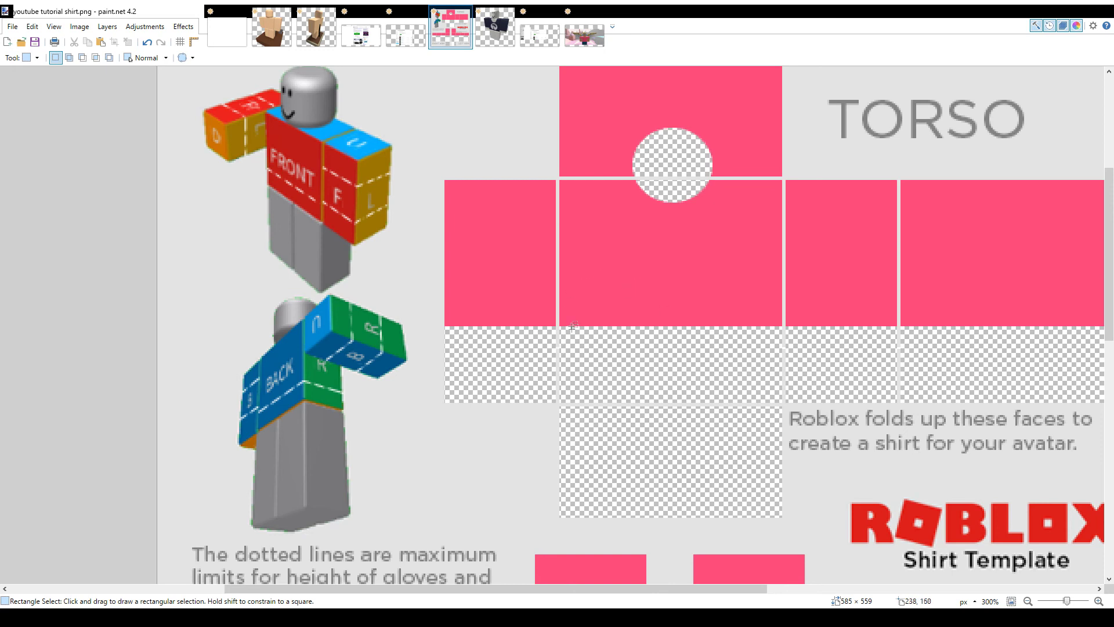
drag(561, 314, 783, 402)
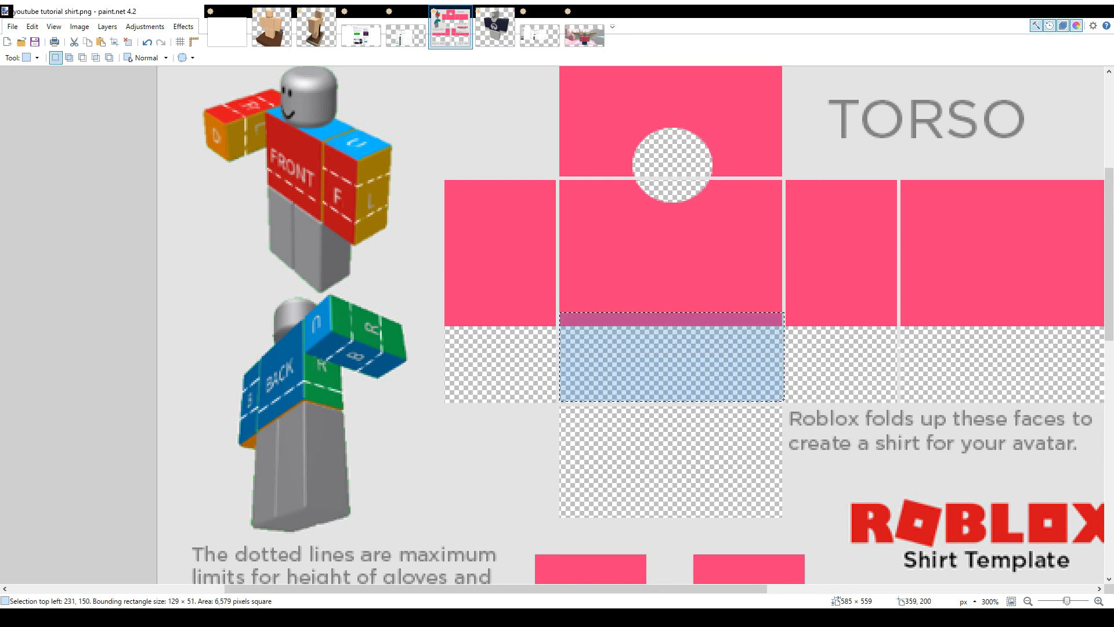
drag(553, 410, 776, 506)
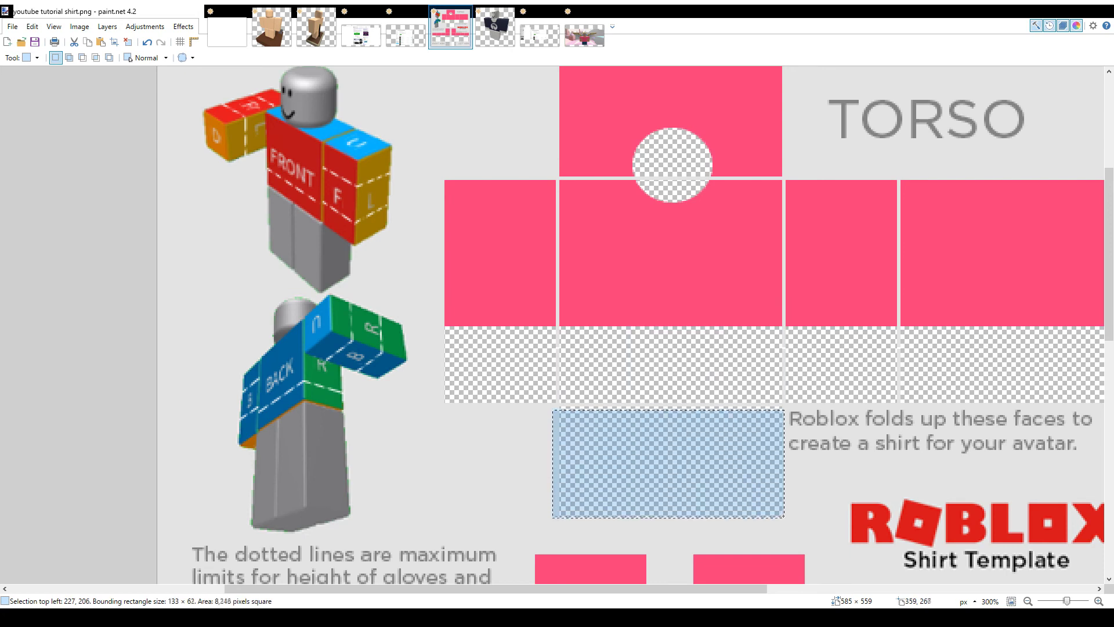
click(640, 356)
drag(579, 337, 778, 402)
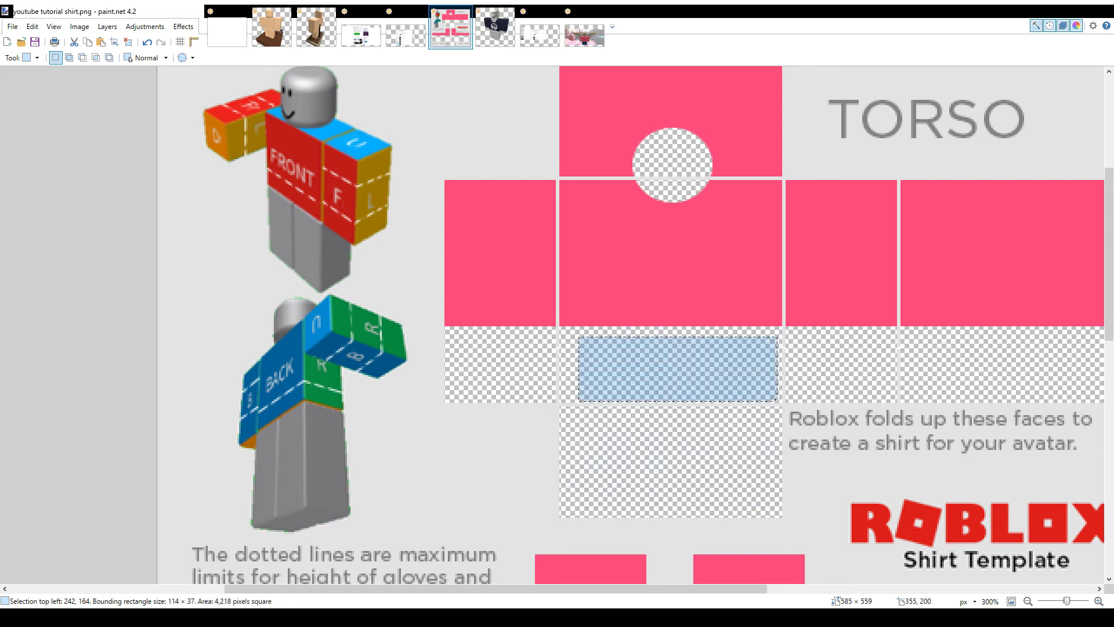
click(768, 449)
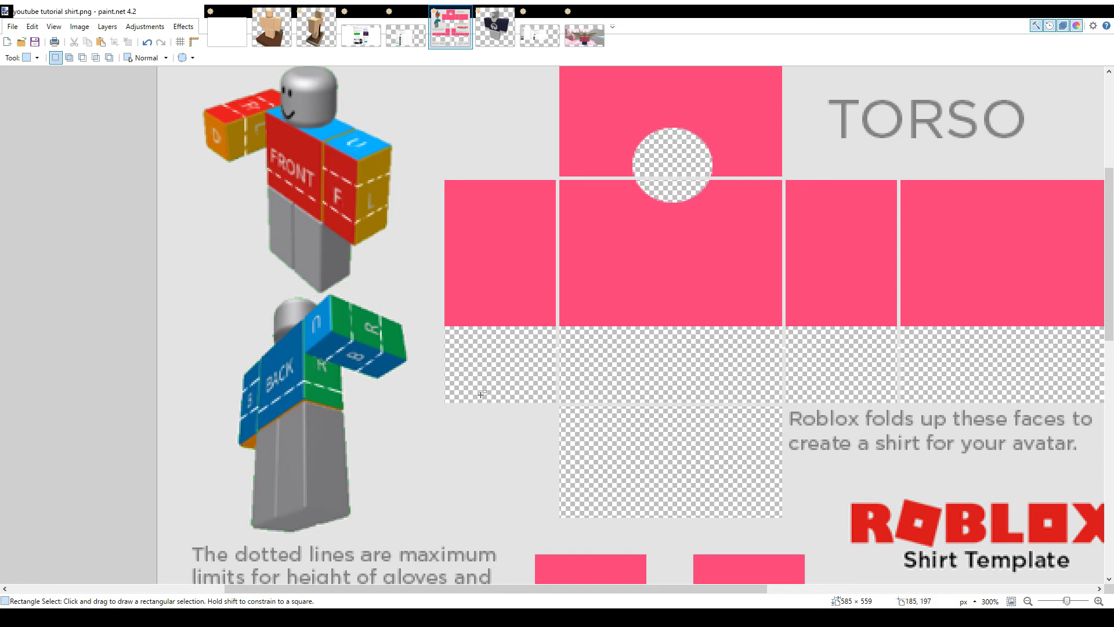
- Draw 1-pixel darker pink lines along the lower edges of the cropped torso panels
scroll(600, 391, up, 2)
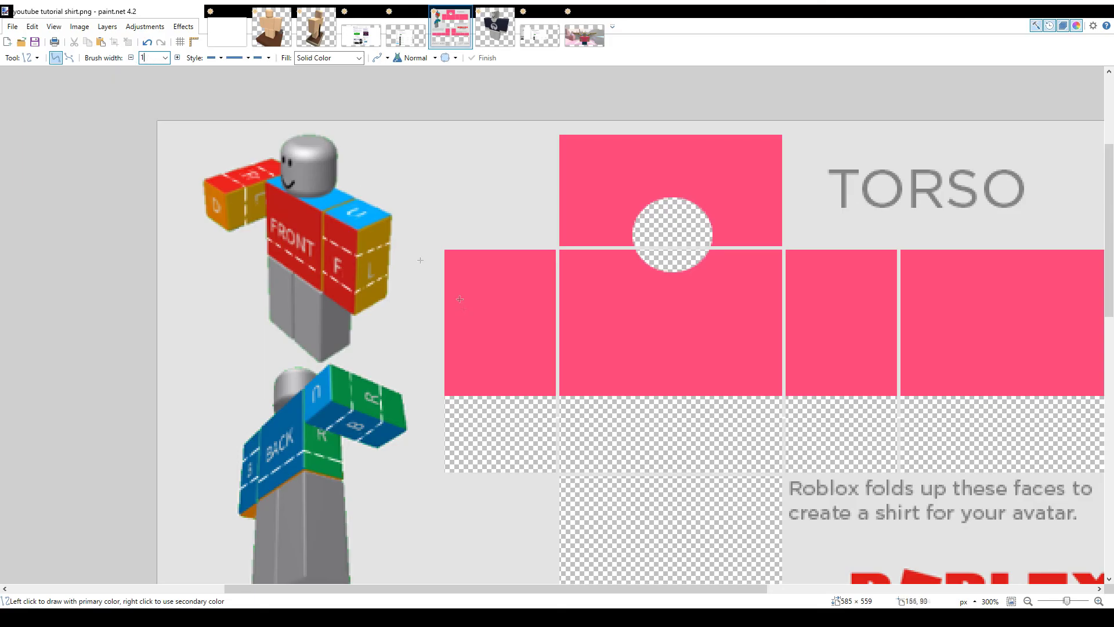
scroll(473, 333, down, 3)
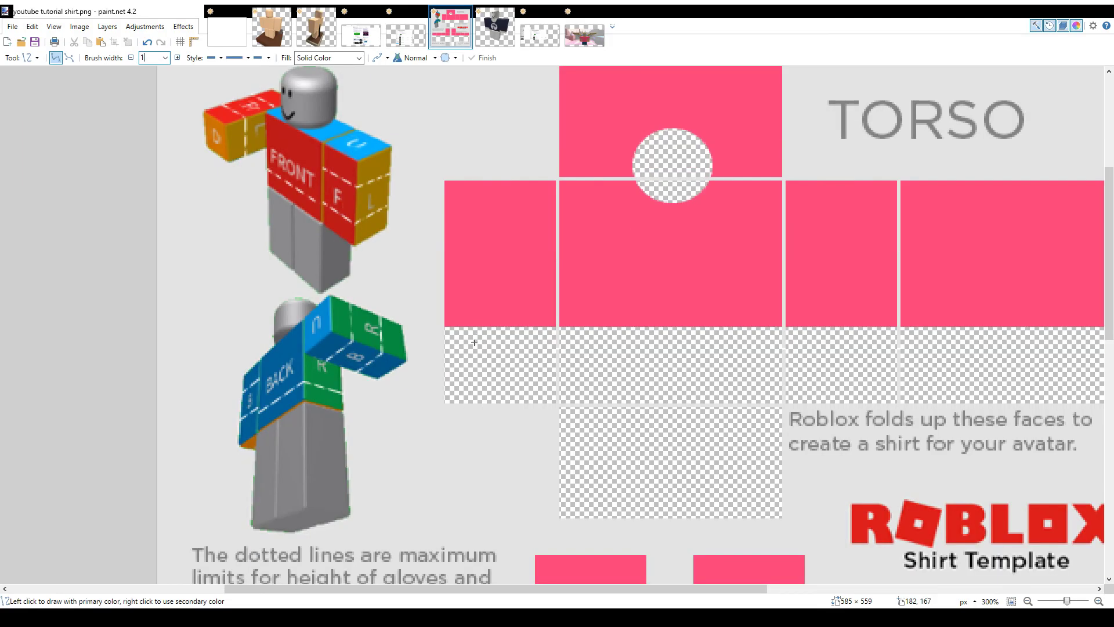
scroll(474, 343, up, 4)
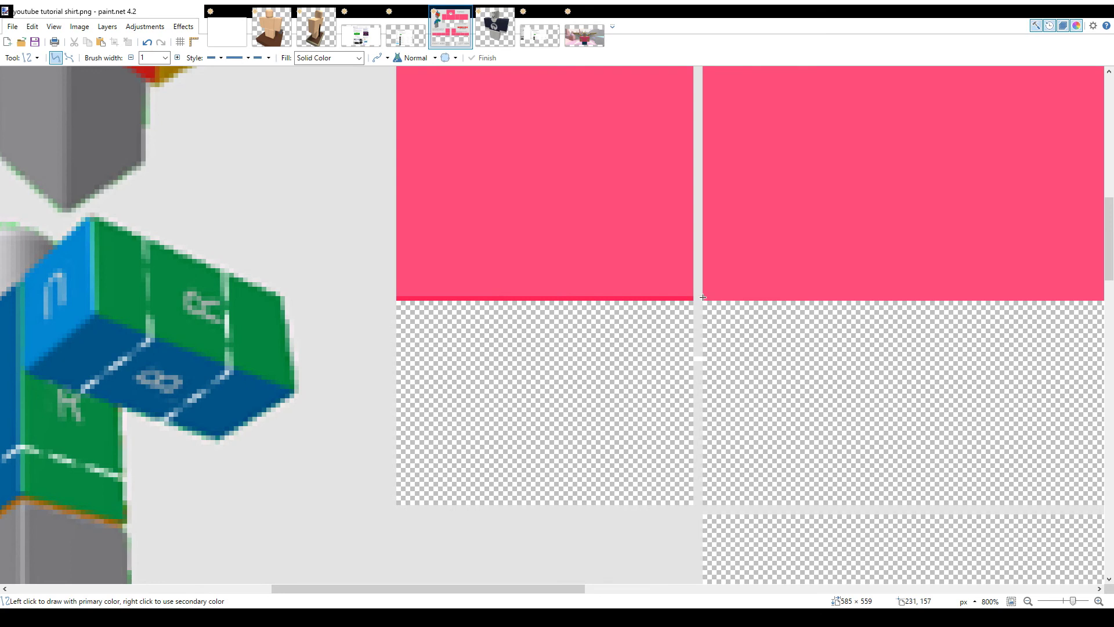
drag(702, 297, 1021, 298)
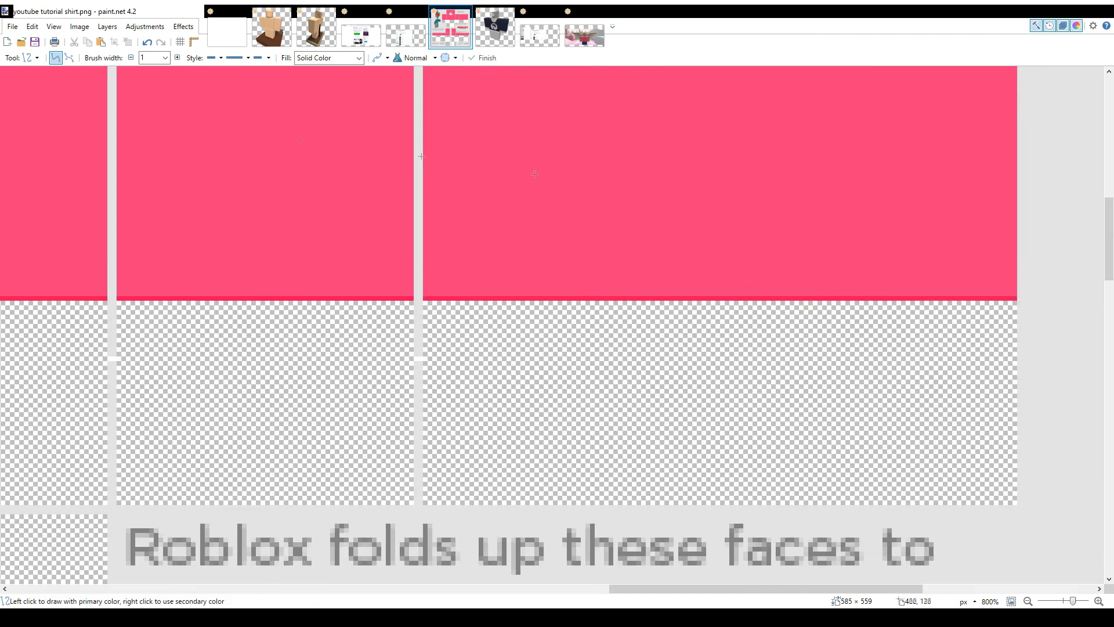
- Draw 1-pixel darker pink lines along the lower edges of the four left-arm sleeve panels
scroll(329, 315, down, 1)
scroll(330, 315, down, 12)
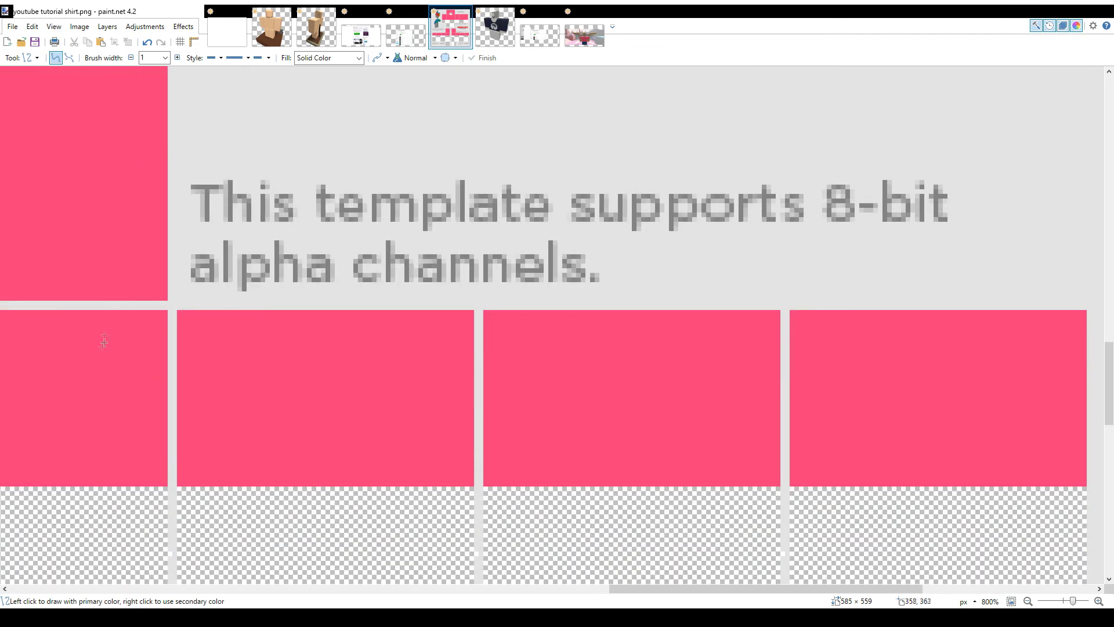
scroll(395, 404, down, 2)
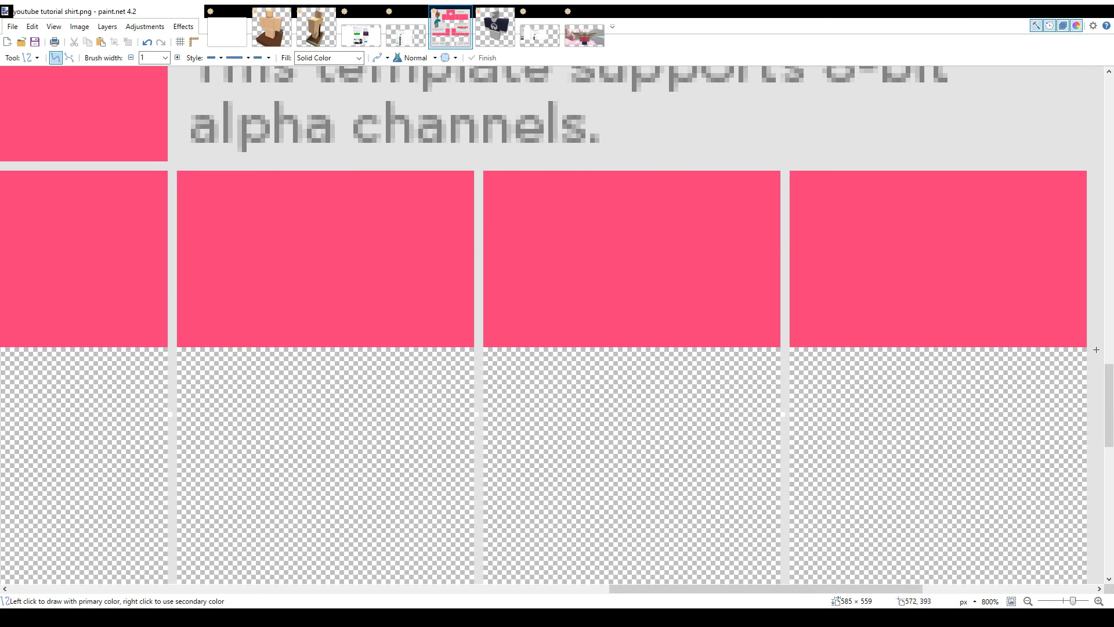
mouse_move(1087, 347)
mouse_down()
mouse_move(485, 345)
mouse_move(324, 331)
mouse_move(529, 345)
mouse_move(365, 335)
mouse_up()
drag(244, 341, 221, 344)
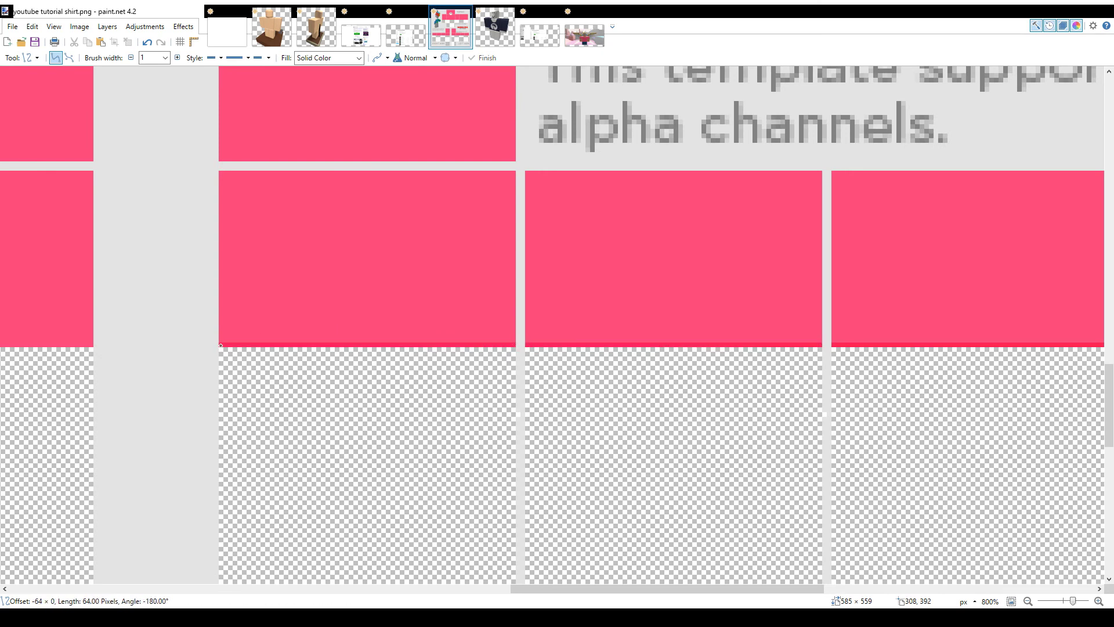
key(Return)
- Draw 1-pixel darker pink lines along the lower edges of the four right-arm sleeve panels
mouse_move(729, 589)
mouse_down()
mouse_move(539, 557)
mouse_move(524, 358)
mouse_move(829, 345)
mouse_up()
key(Return)
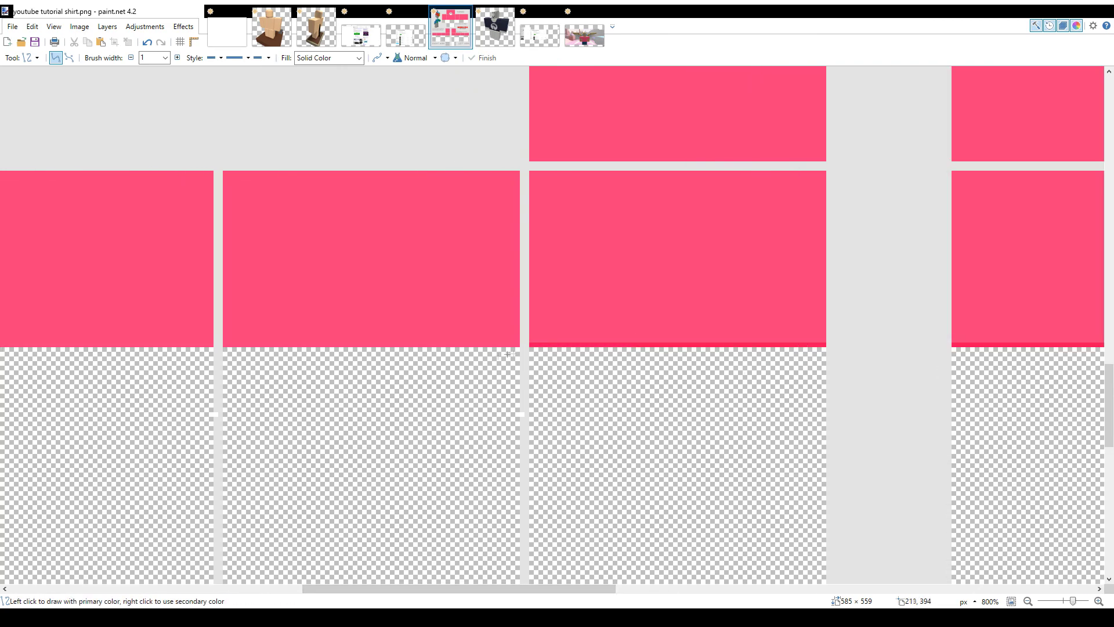
drag(520, 344, 225, 345)
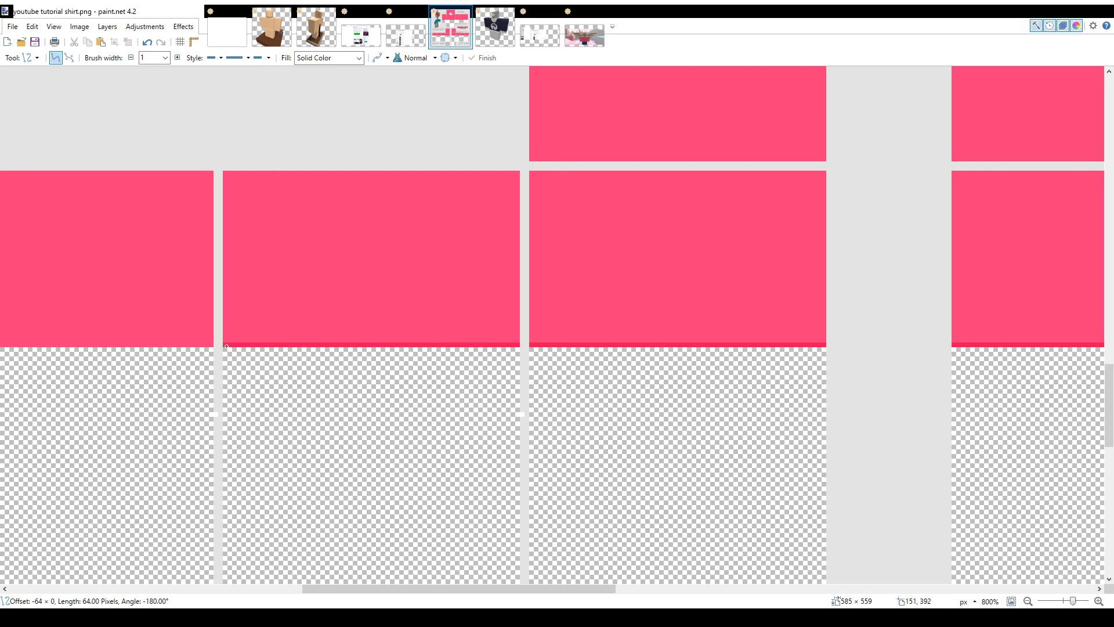
click(285, 394)
scroll(285, 393, left, 5)
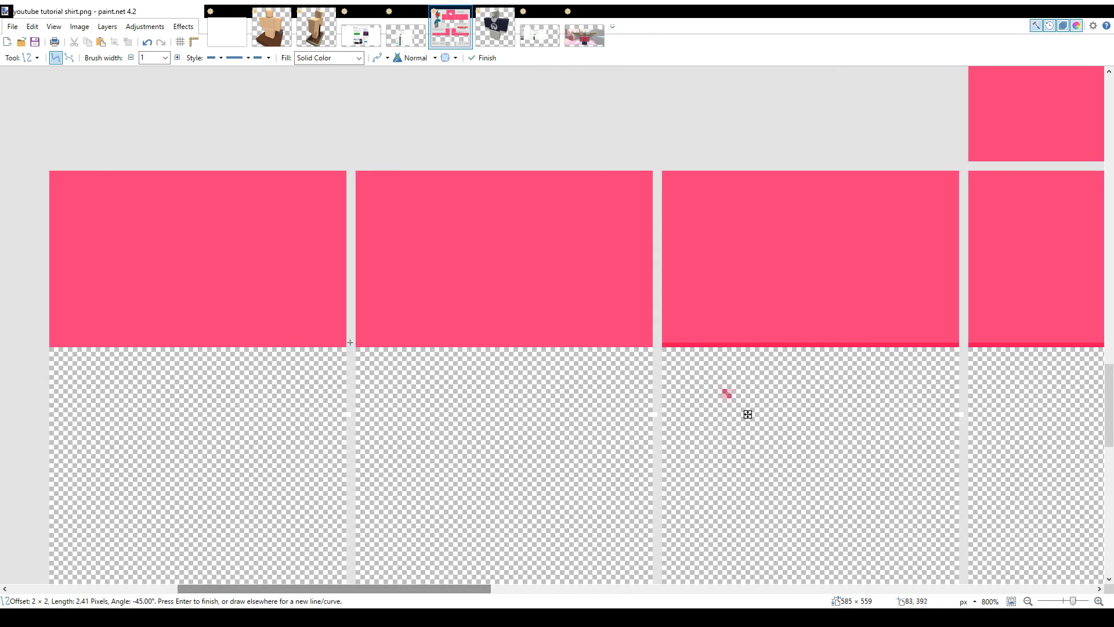
drag(355, 344, 652, 344)
key(Return)
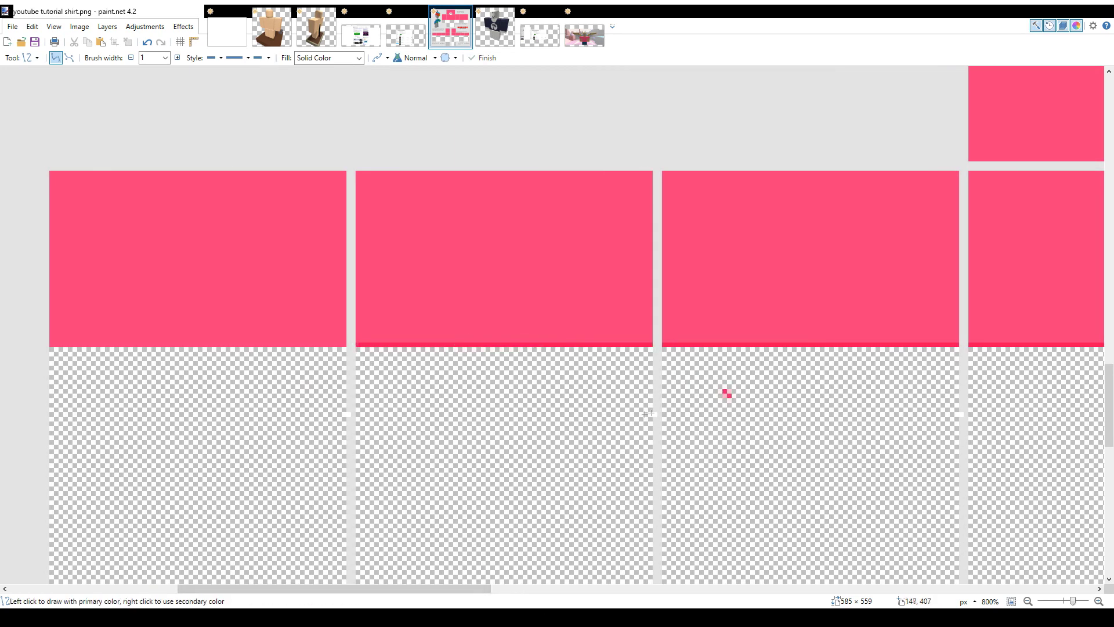
mouse_move(344, 343)
mouse_down()
mouse_move(110, 359)
mouse_move(50, 345)
mouse_up()
key(Return)
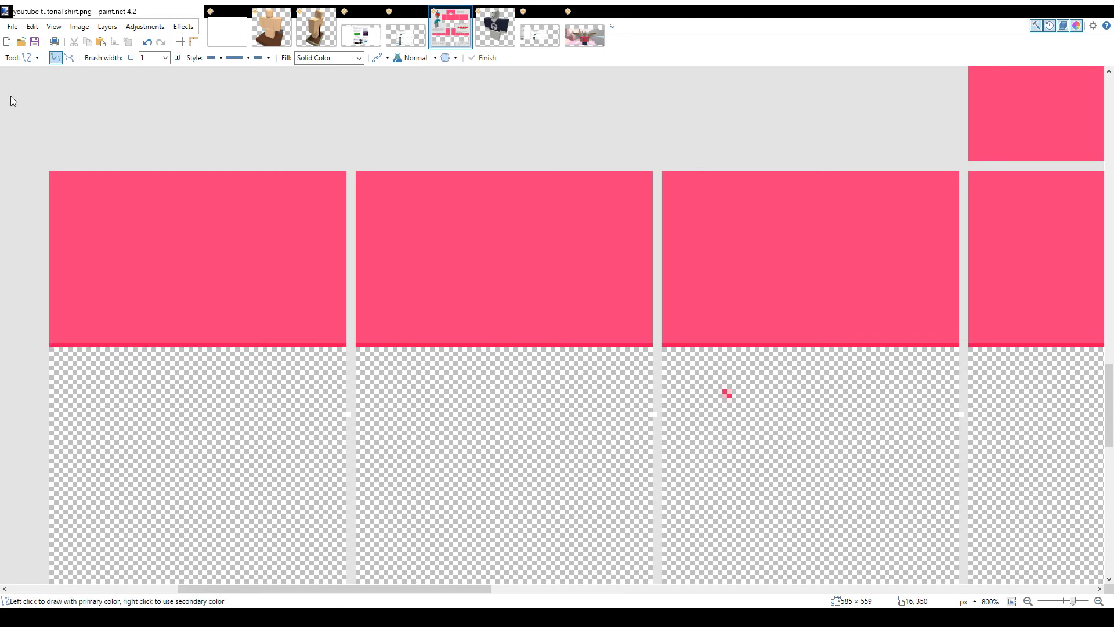
- Erase the stray pink pixels from the transparent area below the right-arm sleeve and clear the selection
key(s)
drag(694, 379, 769, 425)
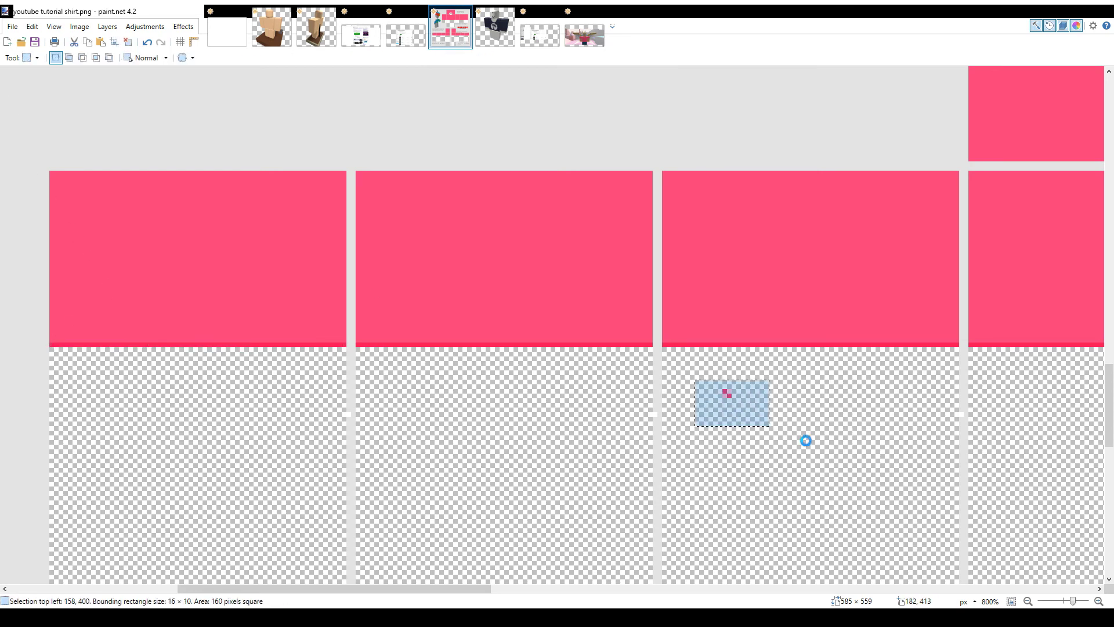
click(806, 441)
- Draw a small darker pink heart outline about 13 × 10 pixels on the front torso panel below the neckline
scroll(805, 440, up, 3)
drag(450, 587, 834, 587)
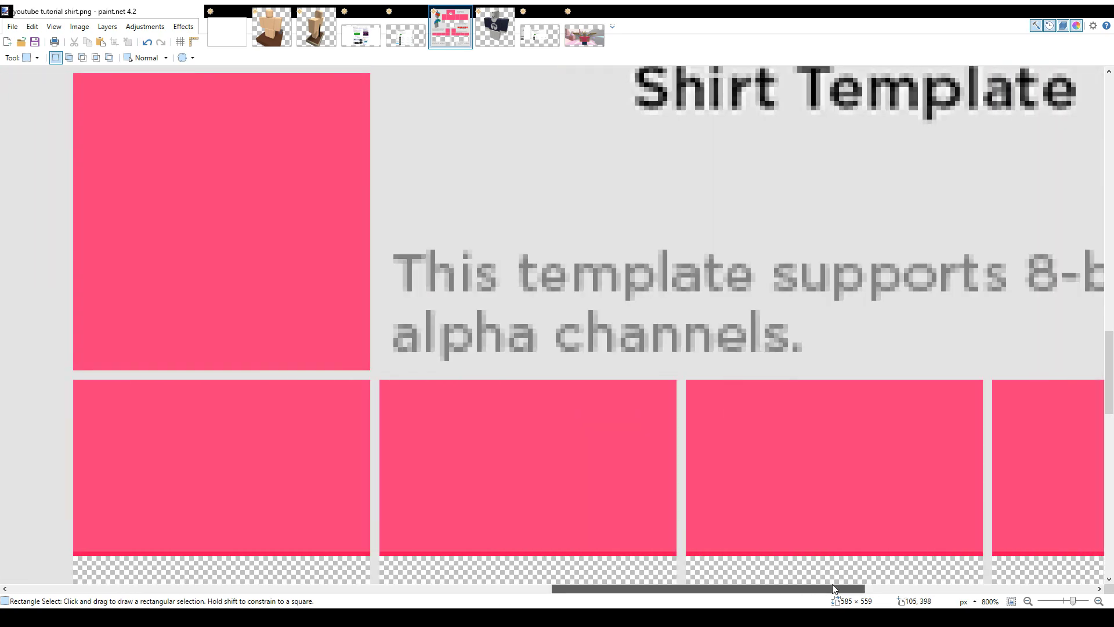
scroll(480, 281, up, 15)
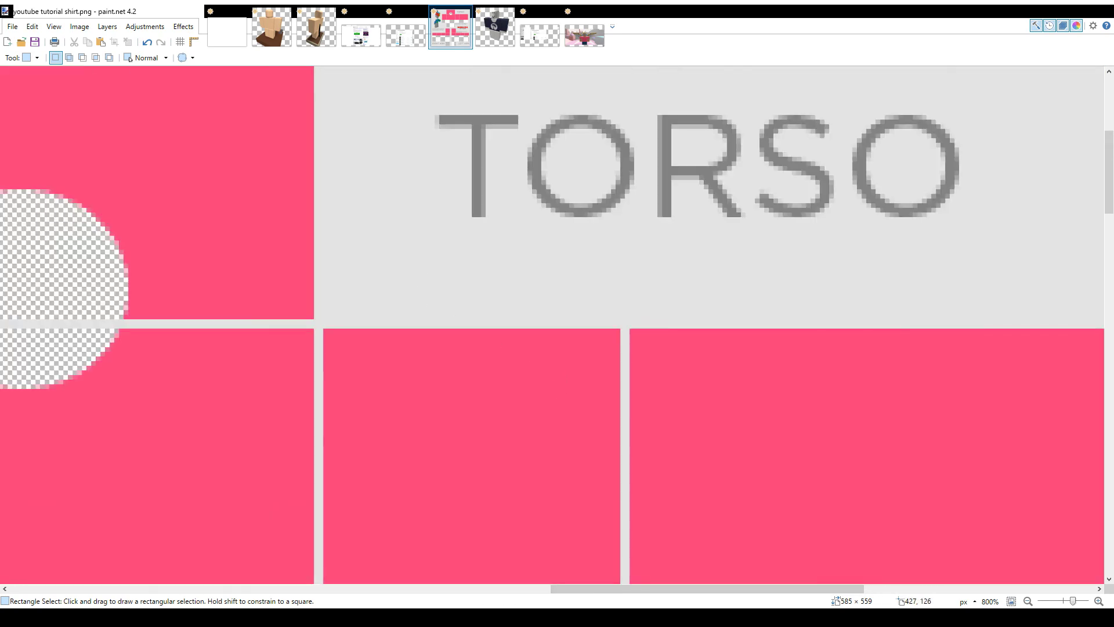
drag(660, 590, 539, 590)
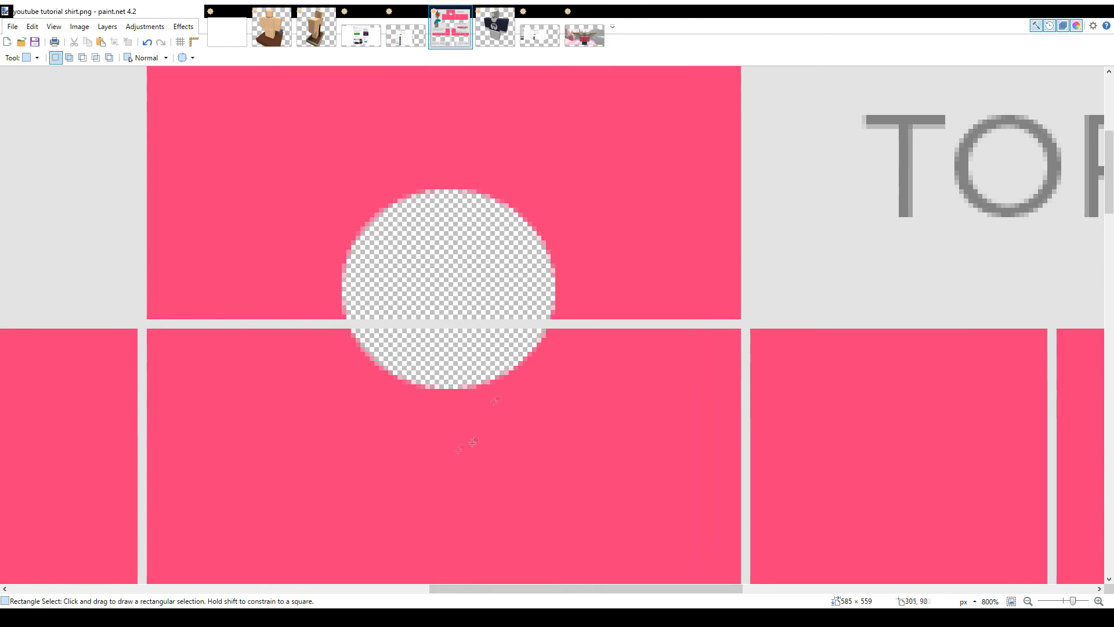
key(o)
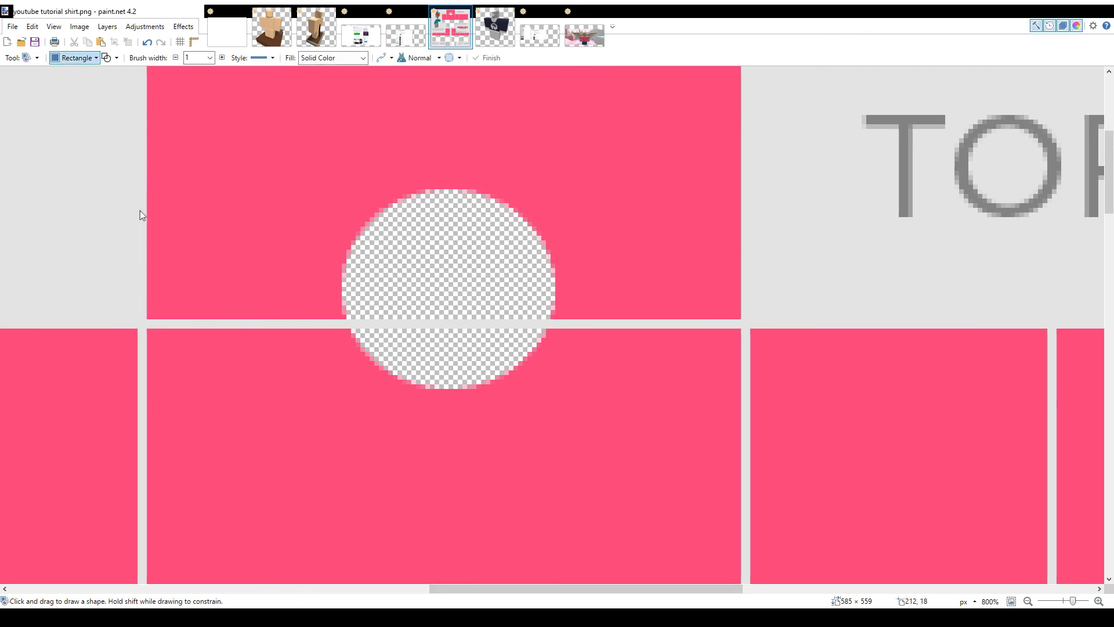
key(o)
scroll(435, 486, down, 1)
drag(429, 391, 484, 431)
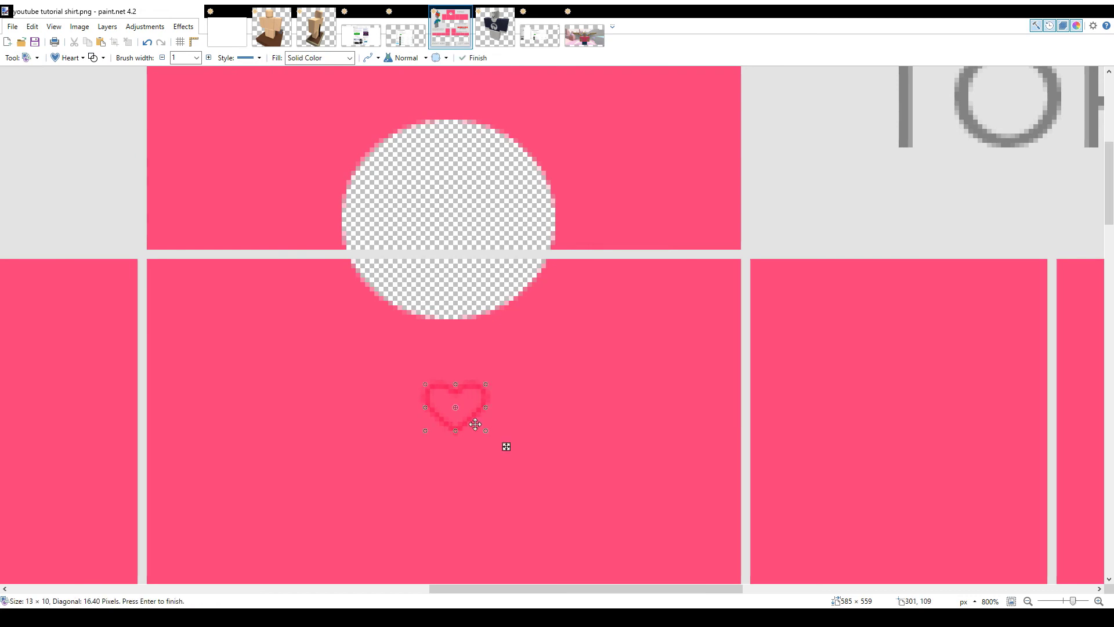
key(Return)
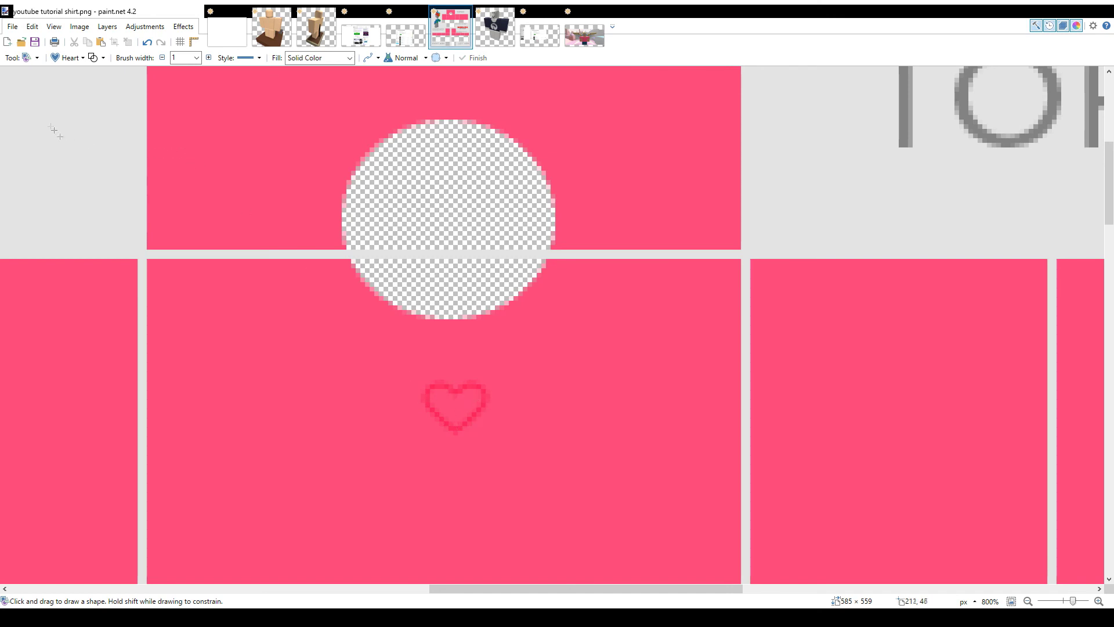
- Try to delete part of the small heart outline with a Lasso Select selection
key(s)
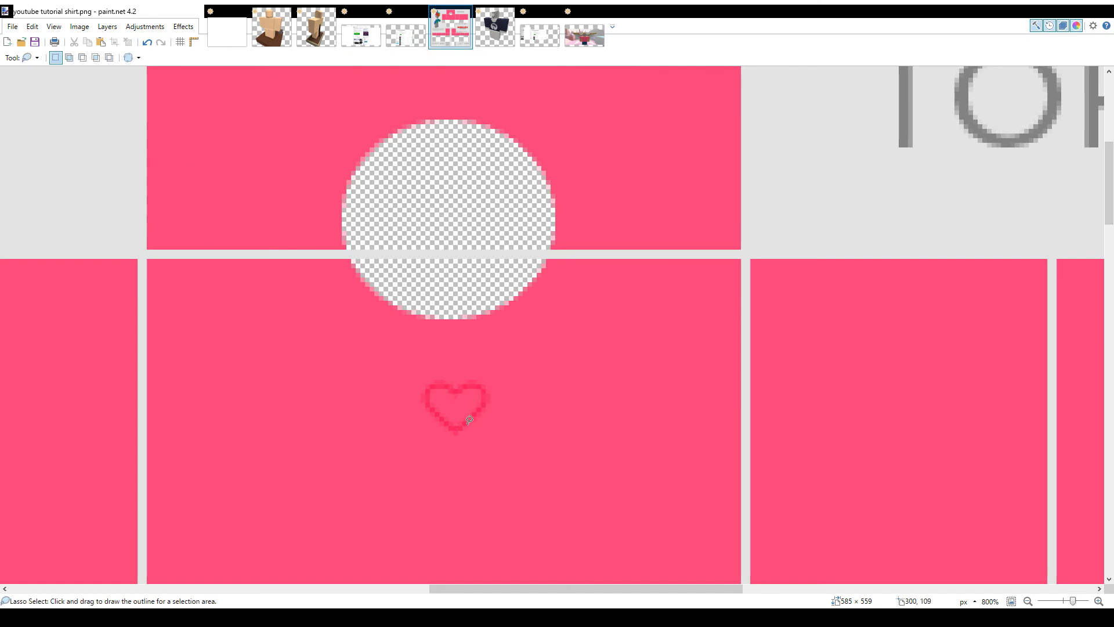
mouse_move(456, 428)
mouse_down()
mouse_move(431, 406)
mouse_move(444, 384)
mouse_move(476, 392)
mouse_move(457, 428)
mouse_up()
key(Delete)
- Undo the lasso edit and the heart outline on the front torso panel
key(ctrl+z)
key(ctrl+z)
key(ctrl+z)
key(ctrl+z)
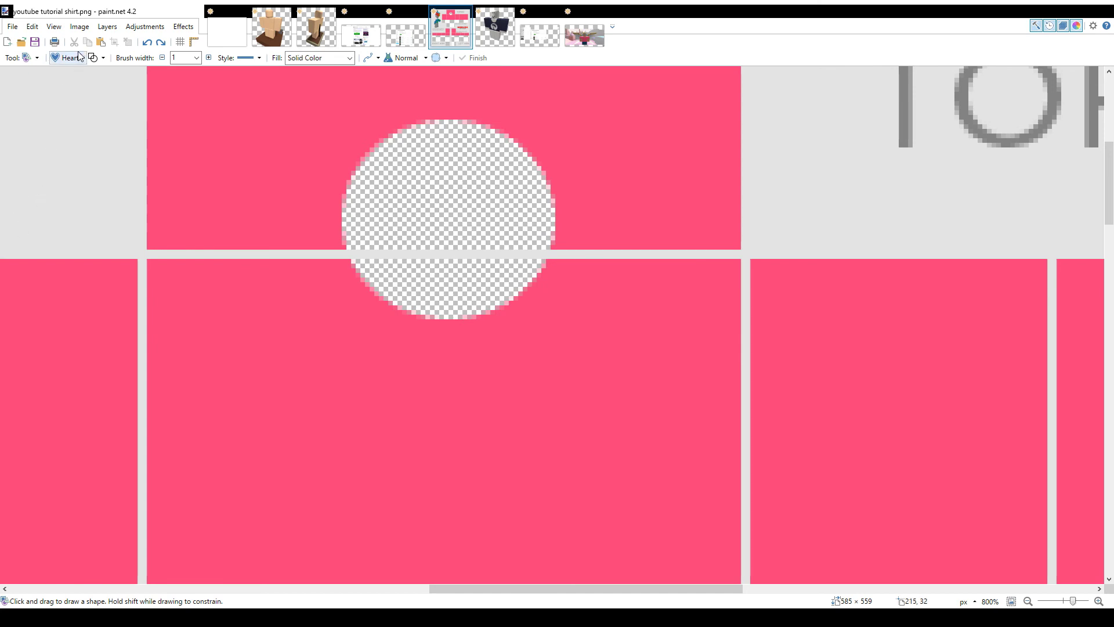
- Outline the round neckline opening with a darker pink ellipse, one pixel wide, fitted to the edge of the hole
click(95, 86)
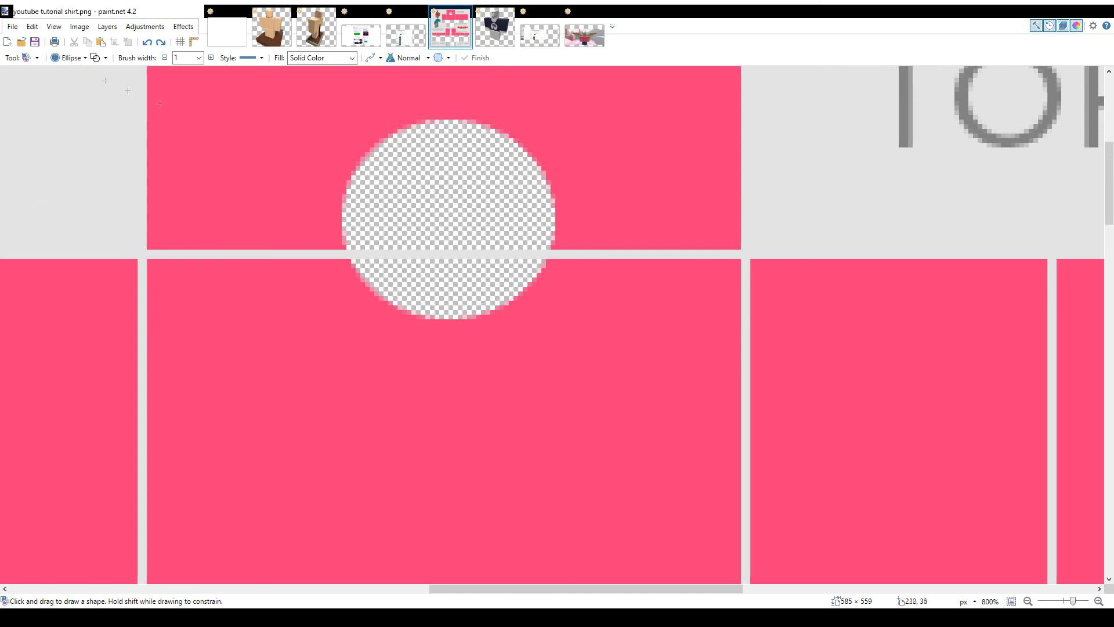
drag(354, 123, 587, 394)
drag(443, 376, 439, 327)
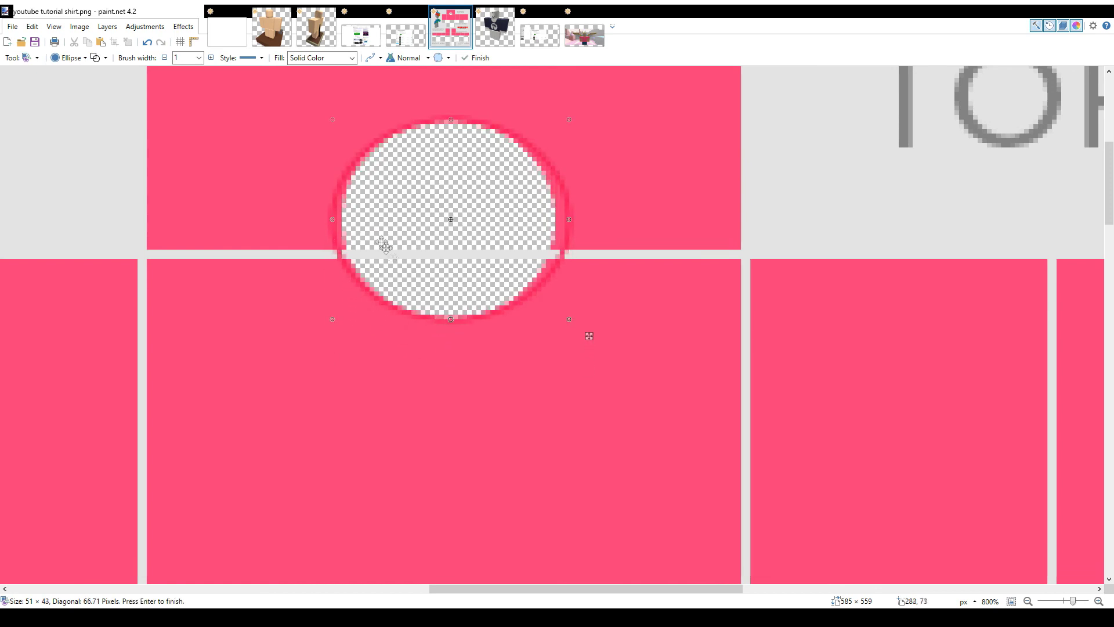
mouse_move(338, 221)
mouse_down()
mouse_move(352, 222)
mouse_move(342, 222)
mouse_up()
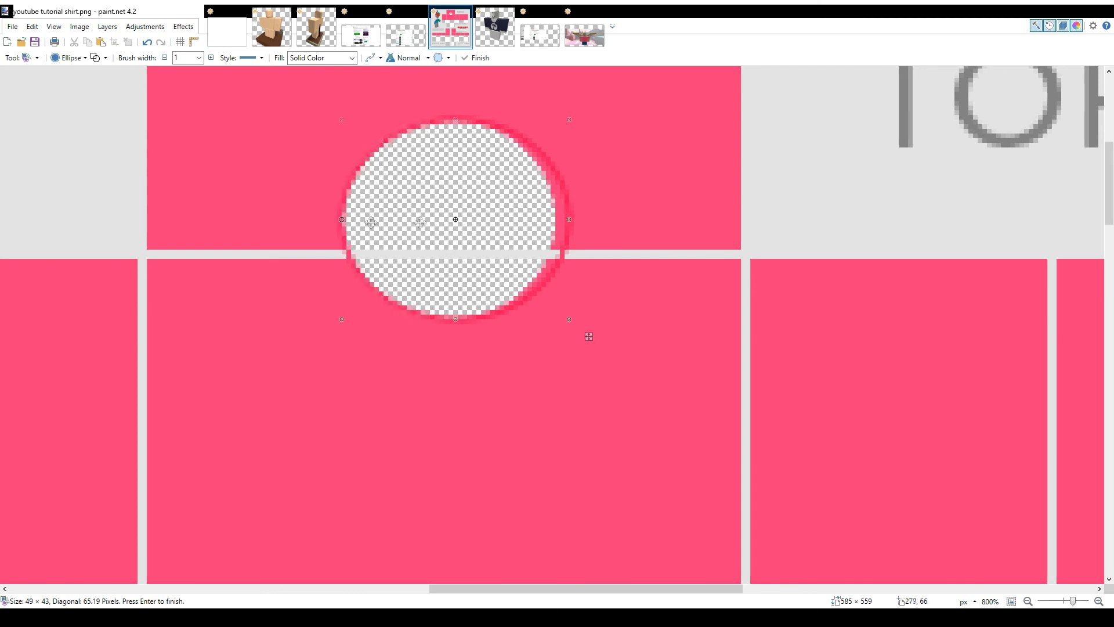
drag(573, 215, 559, 214)
key(Return)
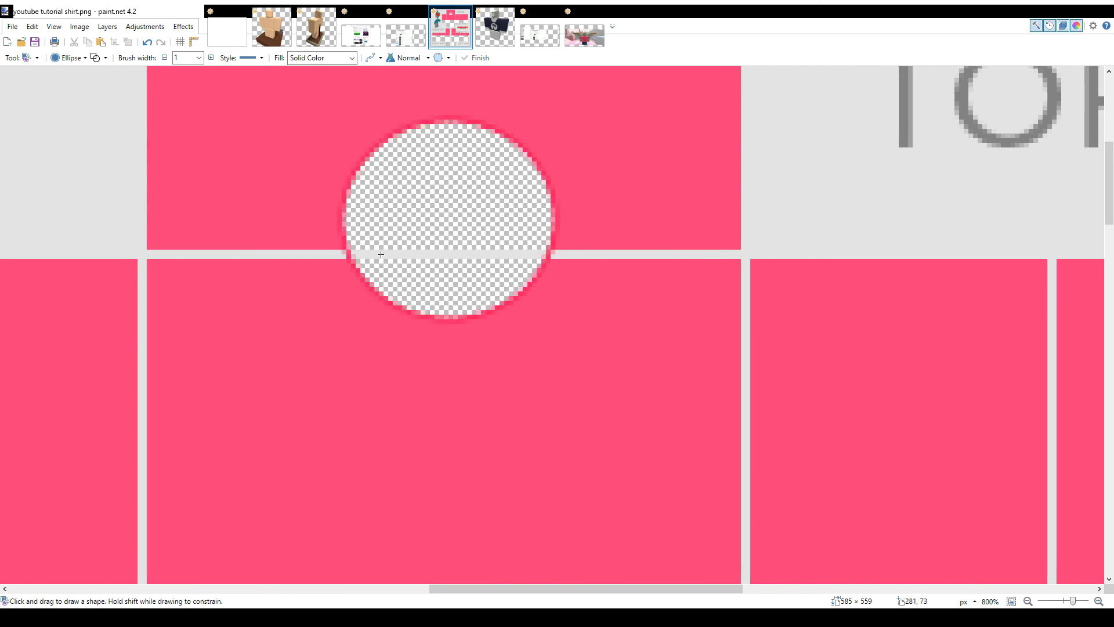
- Examine the torso and arm panels across the whole shirt template
scroll(400, 253, down, 1)
scroll(400, 253, down, 4)
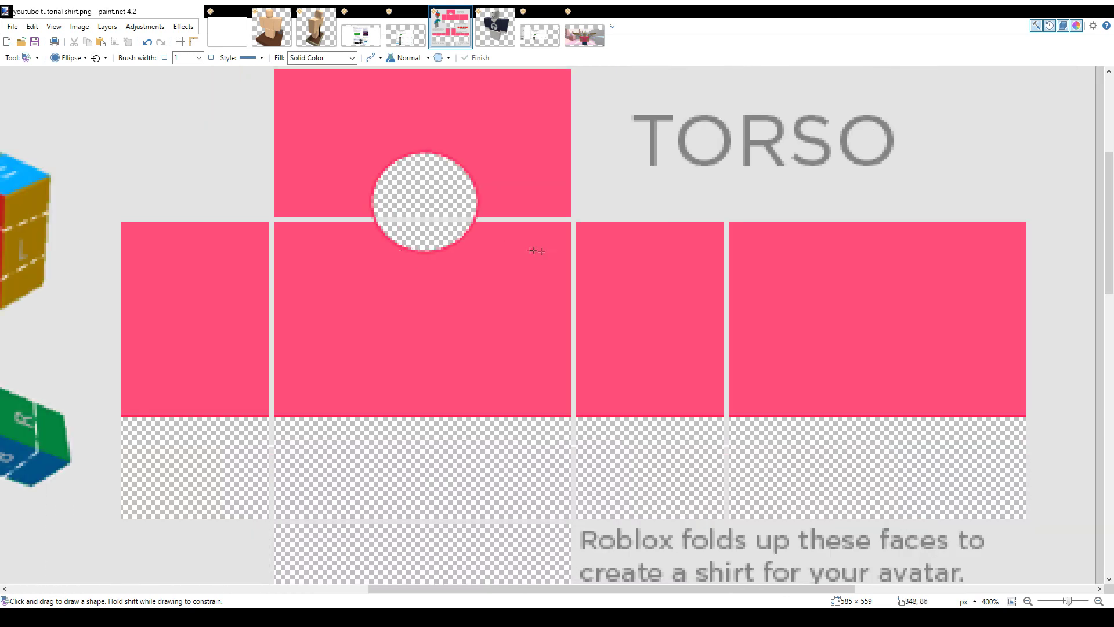
scroll(522, 253, up, 3)
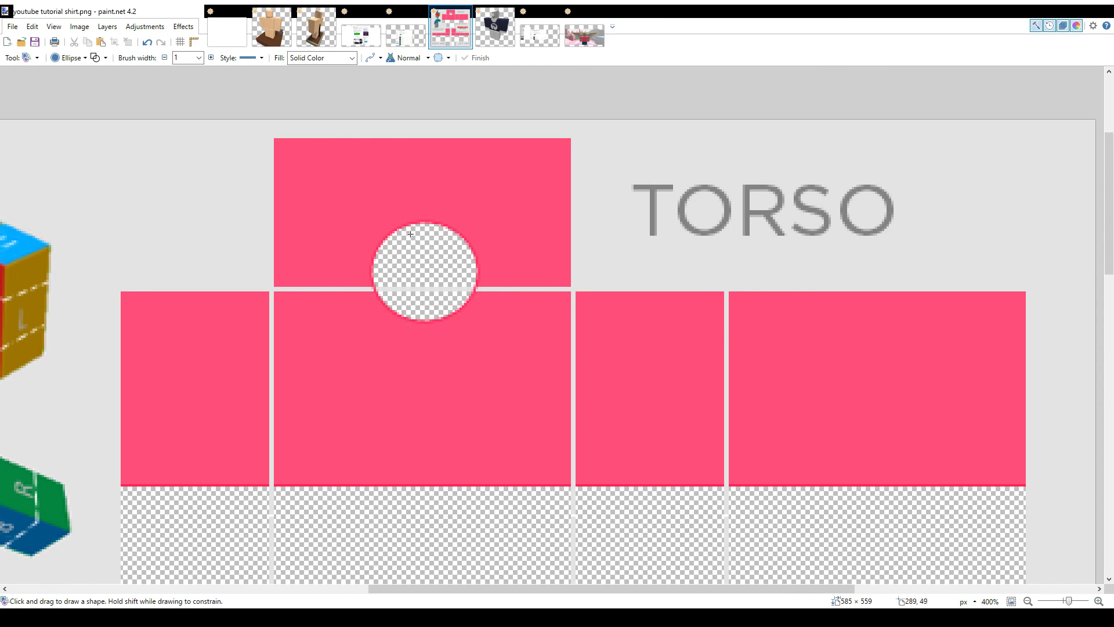
scroll(408, 288, down, 3)
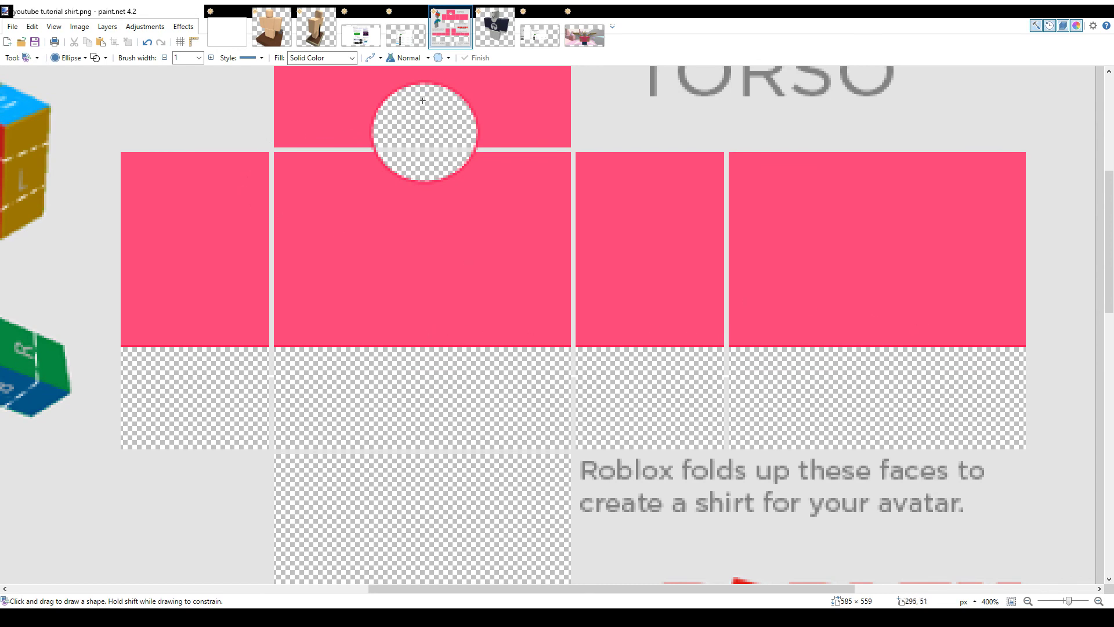
scroll(506, 220, down, 9)
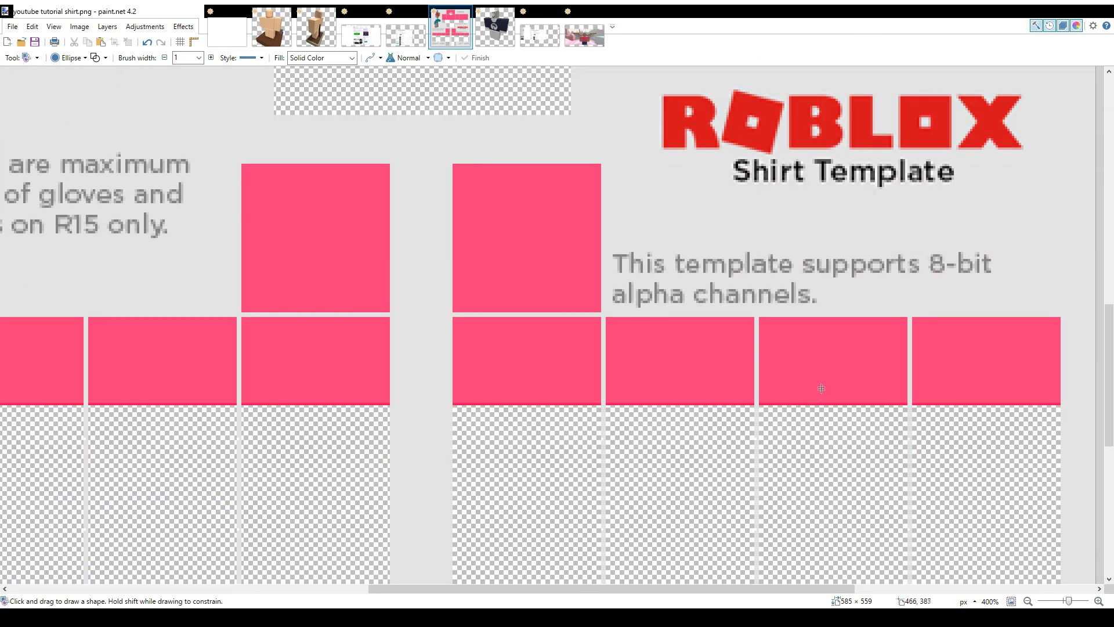
scroll(821, 394, up, 15)
scroll(586, 295, down, 2)
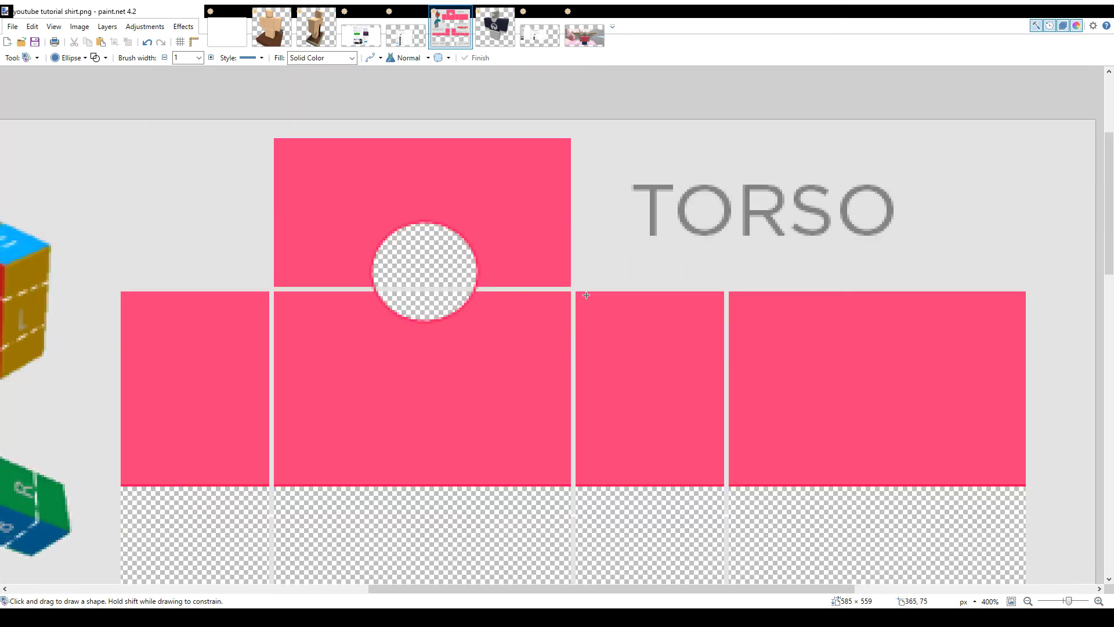
ctrl+scroll(586, 294, down, 2)
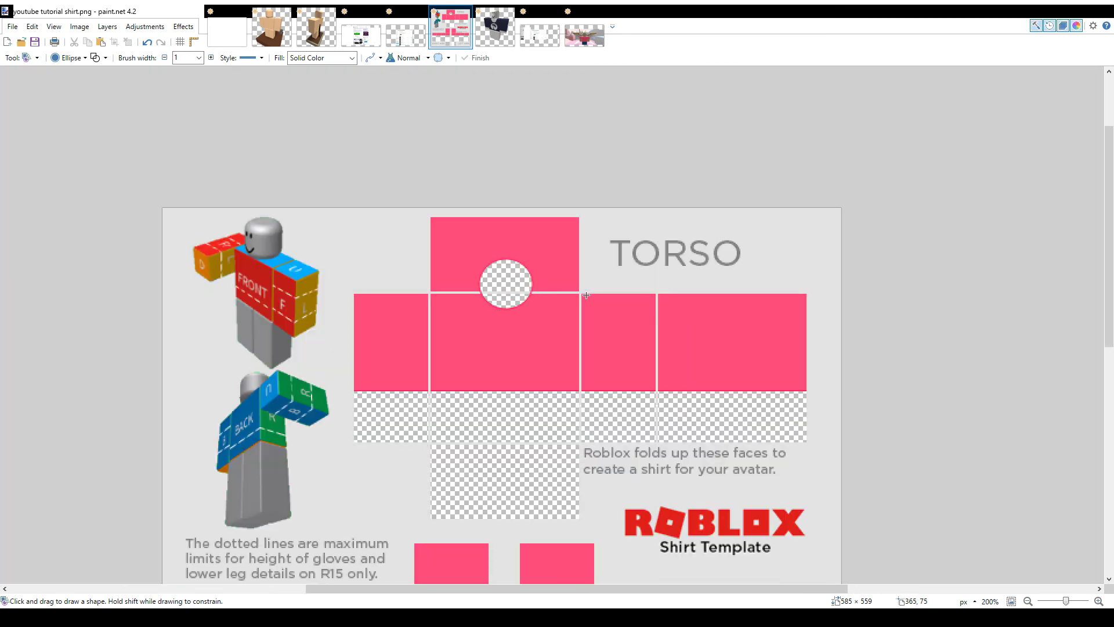
scroll(553, 269, down, 3)
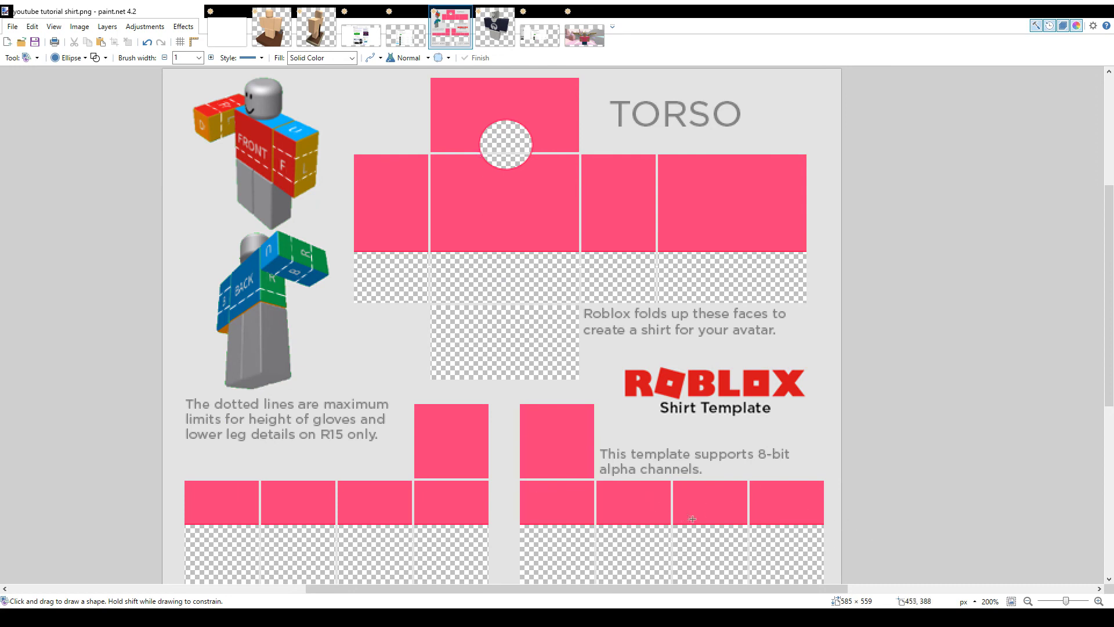
click(26, 99)
key(ctrl+a)
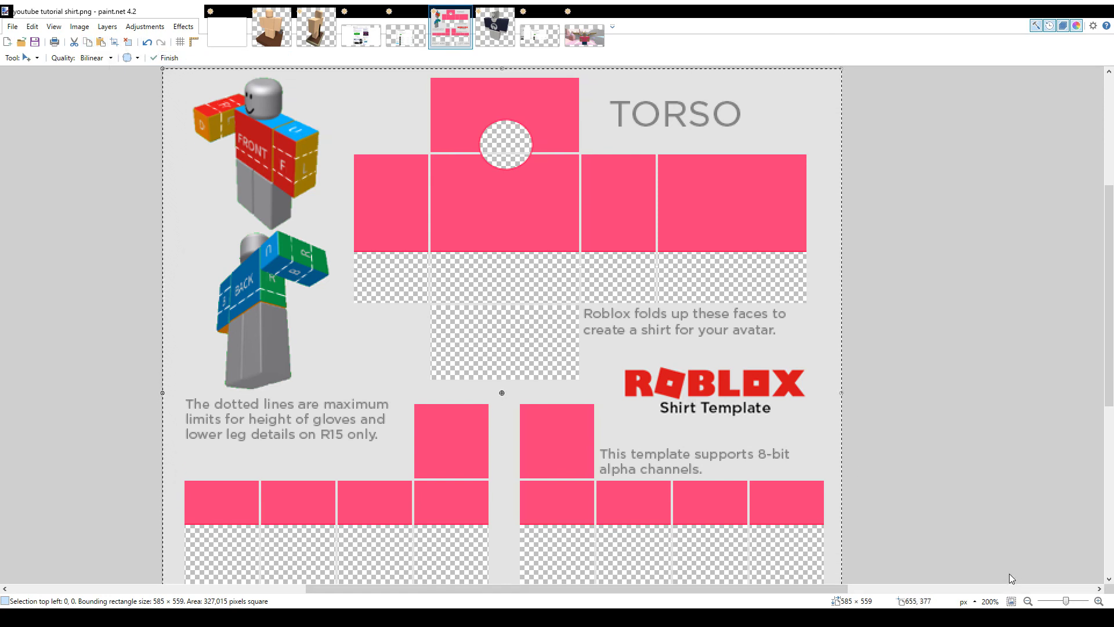
click(103, 43)
click(128, 41)
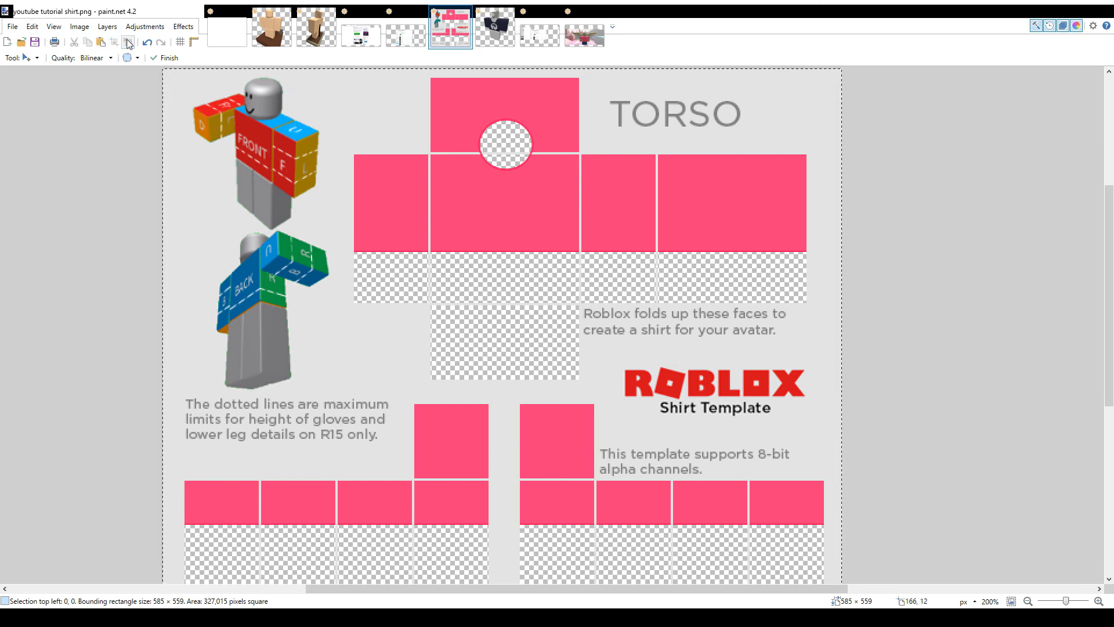
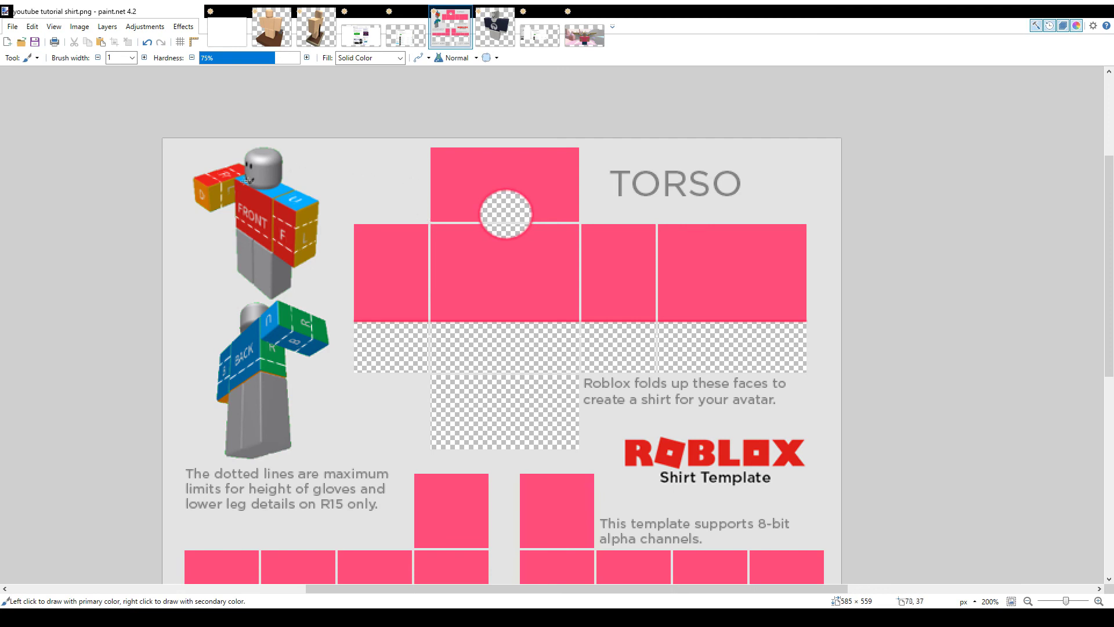
- Set the brush width to 15 and paint wavy darker pink strokes down the vertical edges of the torso panels
click(118, 61)
text(5)
mouse_move(343, 227)
mouse_down()
mouse_move(346, 255)
mouse_move(358, 276)
mouse_move(347, 304)
mouse_move(350, 341)
mouse_up()
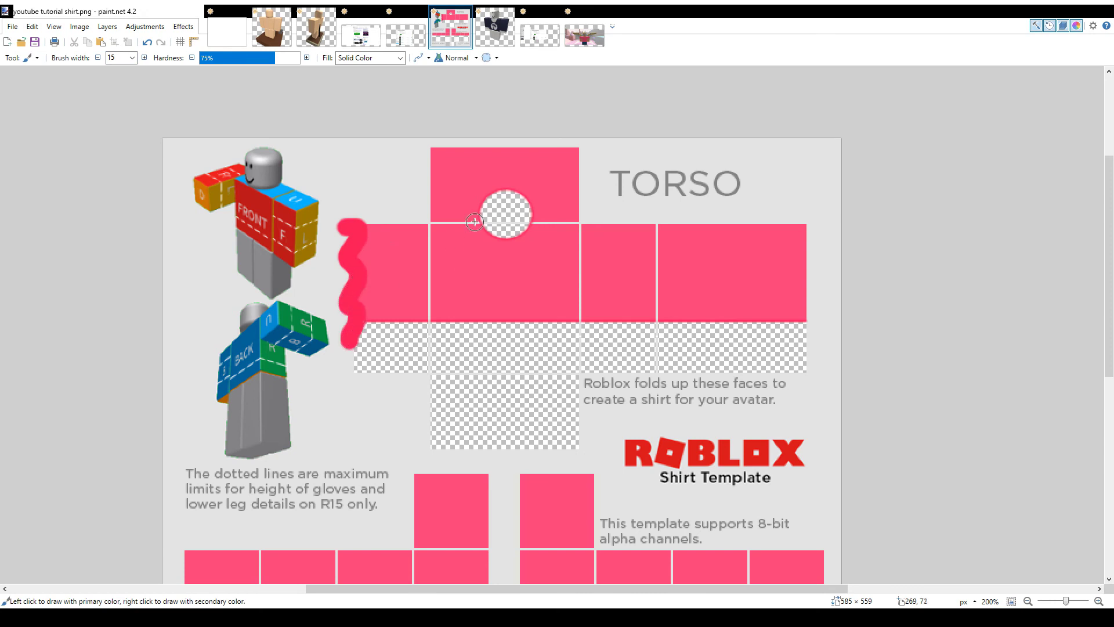
click(426, 150)
mouse_move(425, 150)
mouse_down()
mouse_move(421, 193)
mouse_move(432, 214)
mouse_move(427, 332)
mouse_up()
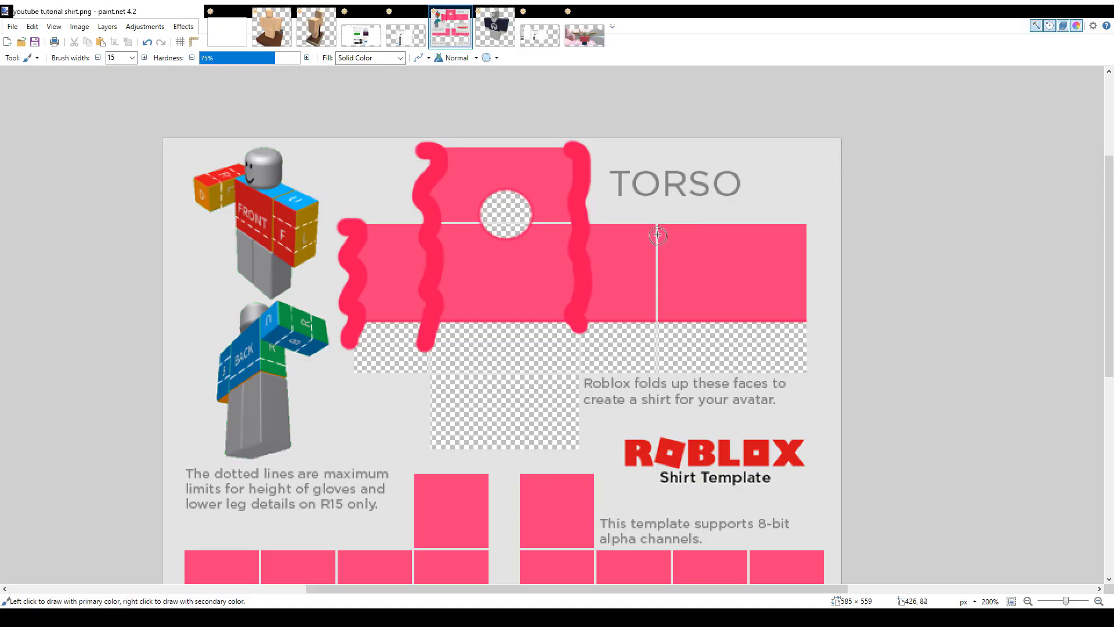
drag(655, 222, 664, 339)
mouse_move(798, 220)
mouse_down()
mouse_move(815, 287)
mouse_move(805, 333)
mouse_up()
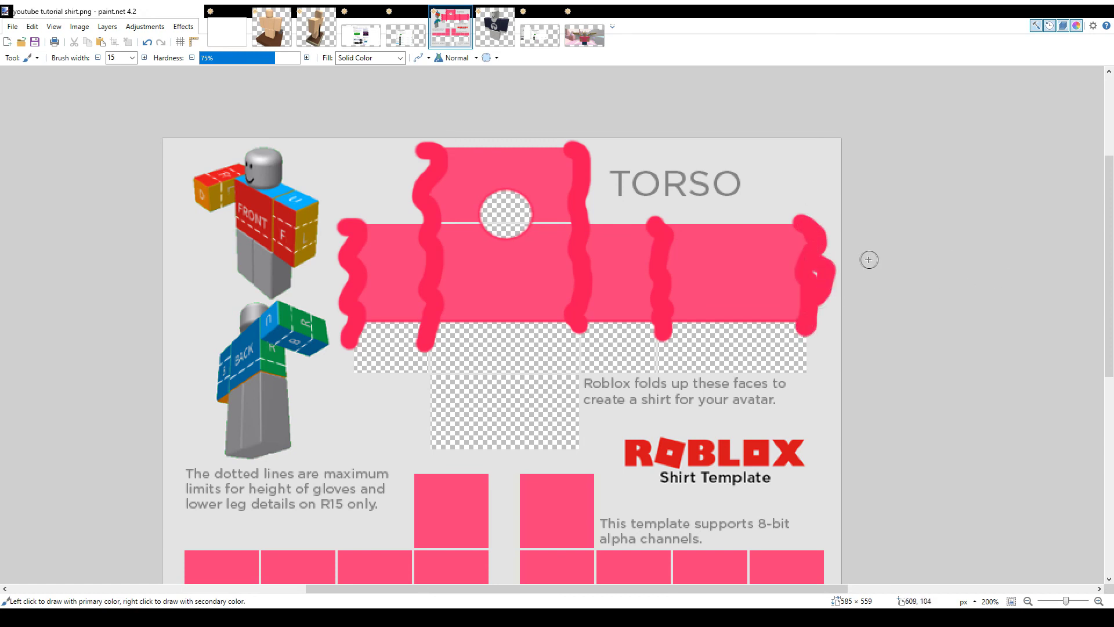
- Paint wavy darker pink strokes down the vertical panel edges of the right and left arm sleeves
scroll(449, 120, down, 3)
scroll(449, 120, down, 2)
drag(183, 347, 189, 399)
drag(254, 339, 278, 397)
drag(329, 337, 340, 393)
drag(407, 272, 409, 400)
drag(589, 271, 597, 402)
drag(681, 332, 672, 398)
drag(751, 336, 746, 398)
drag(824, 336, 823, 399)
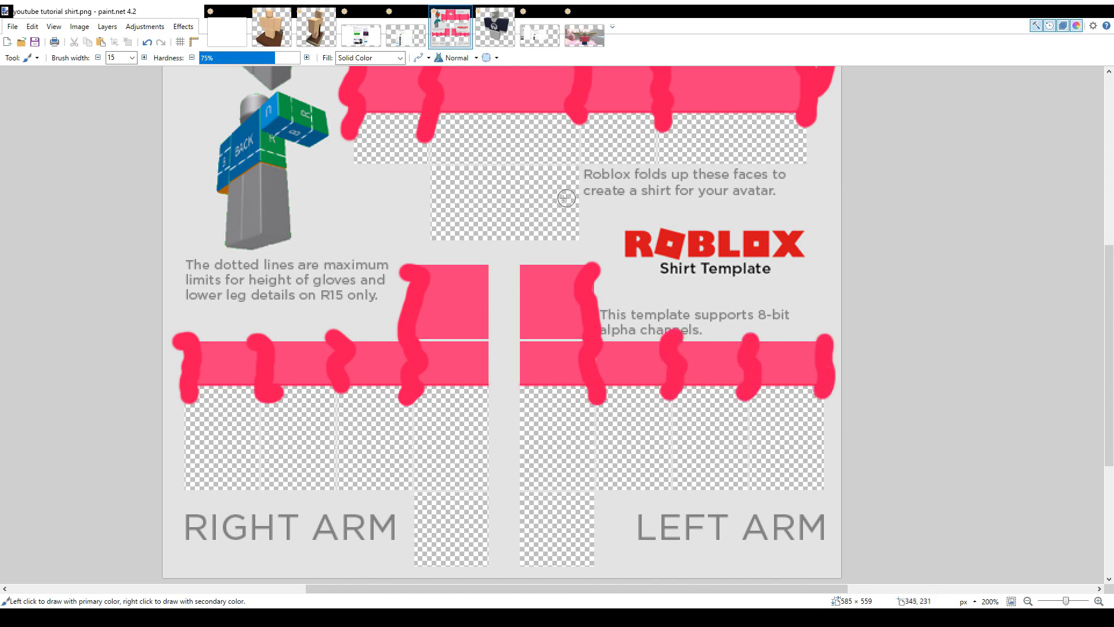
- Delete the pink shading that spills below the torso hem with a 409 × 121 pixel rectangular selection, and clear the selection
scroll(552, 204, up, 3)
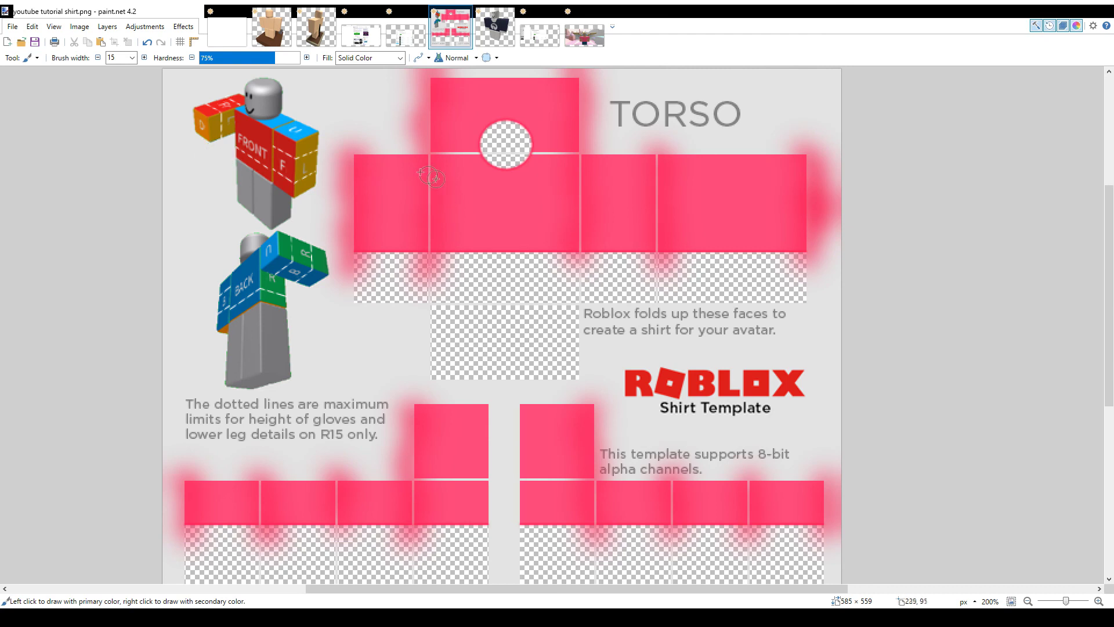
scroll(255, 145, up, 2)
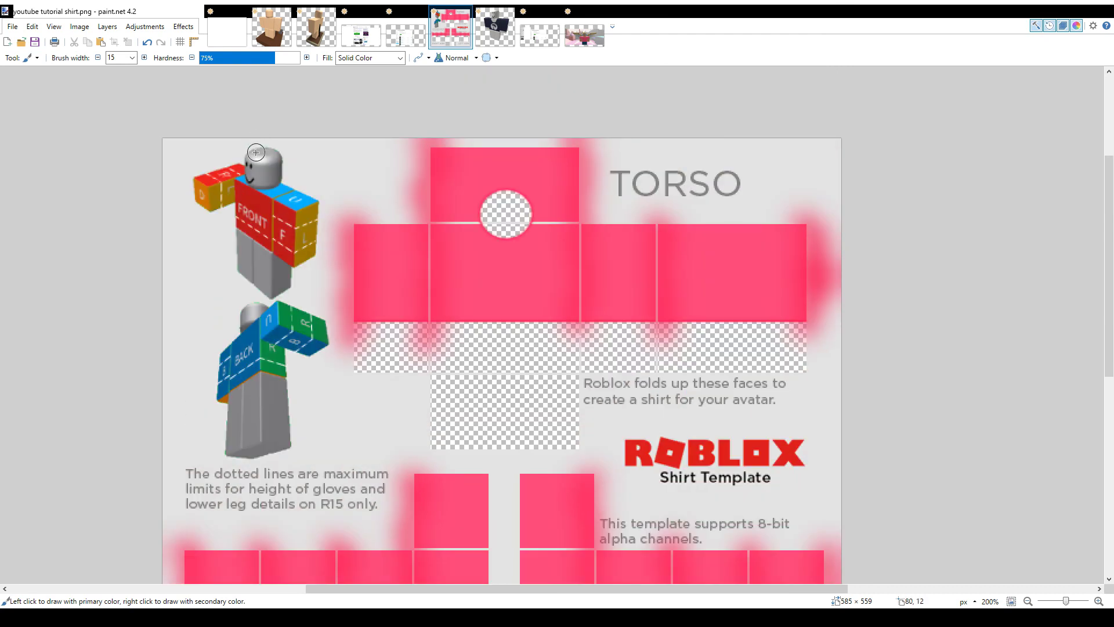
scroll(255, 150, down, 4)
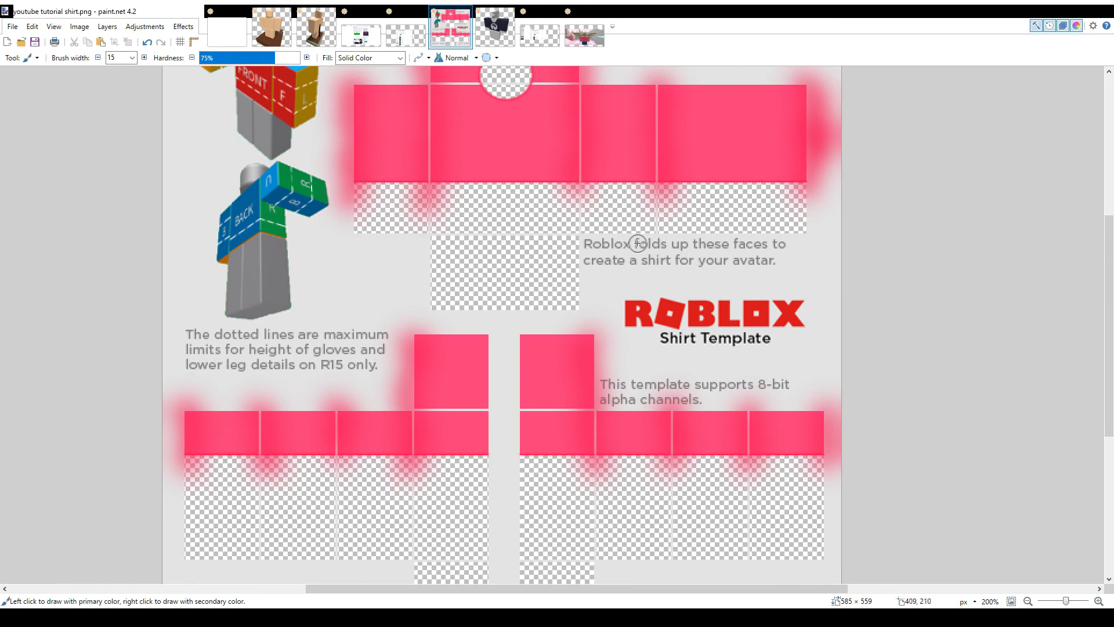
key(s)
scroll(551, 139, up, 2)
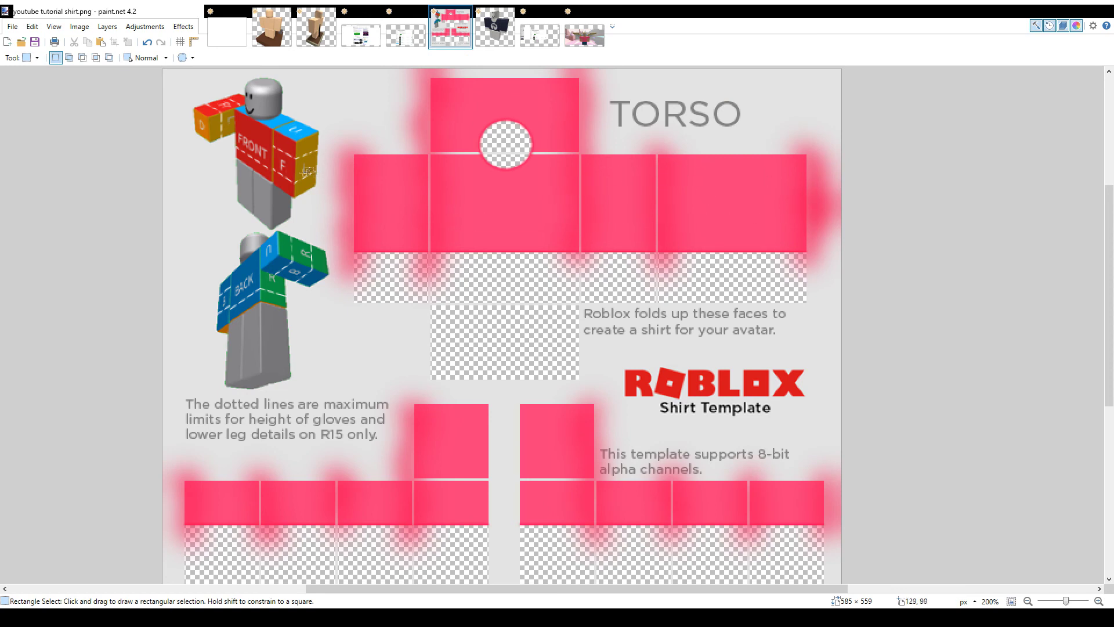
drag(344, 253, 374, 266)
click(480, 275)
drag(438, 262, 458, 271)
click(369, 257)
drag(349, 251, 823, 390)
key(m)
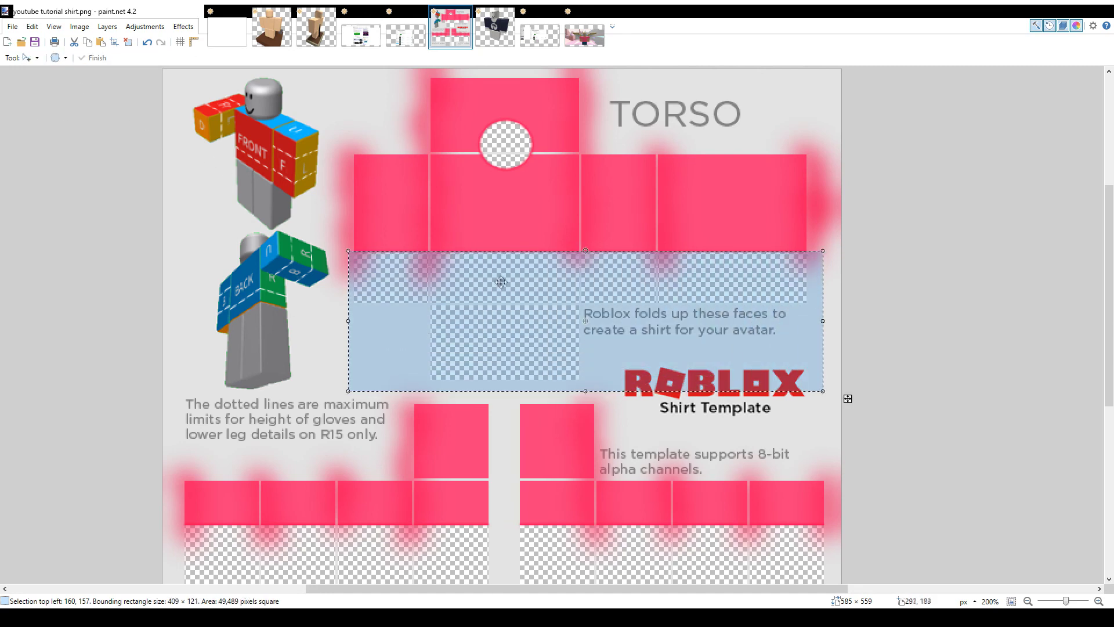
drag(502, 274, 502, 275)
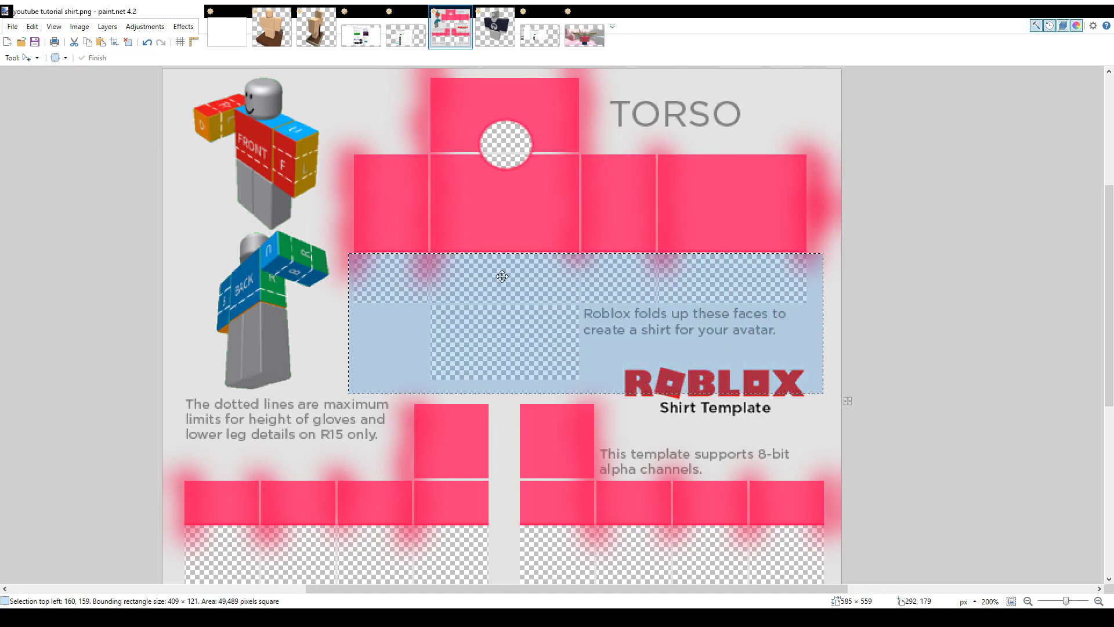
key(ctrl+d)
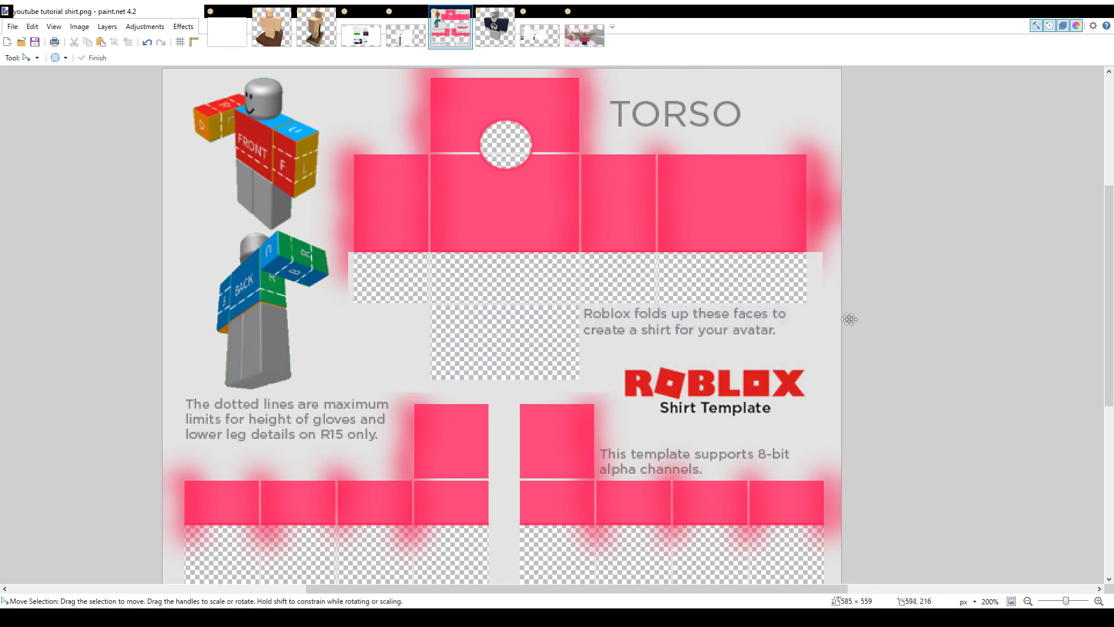
- Delete the pink shading below both sleeve hems with a 570 × 166 pixel rectangular selection, and clear the selection
scroll(444, 250, down, 3)
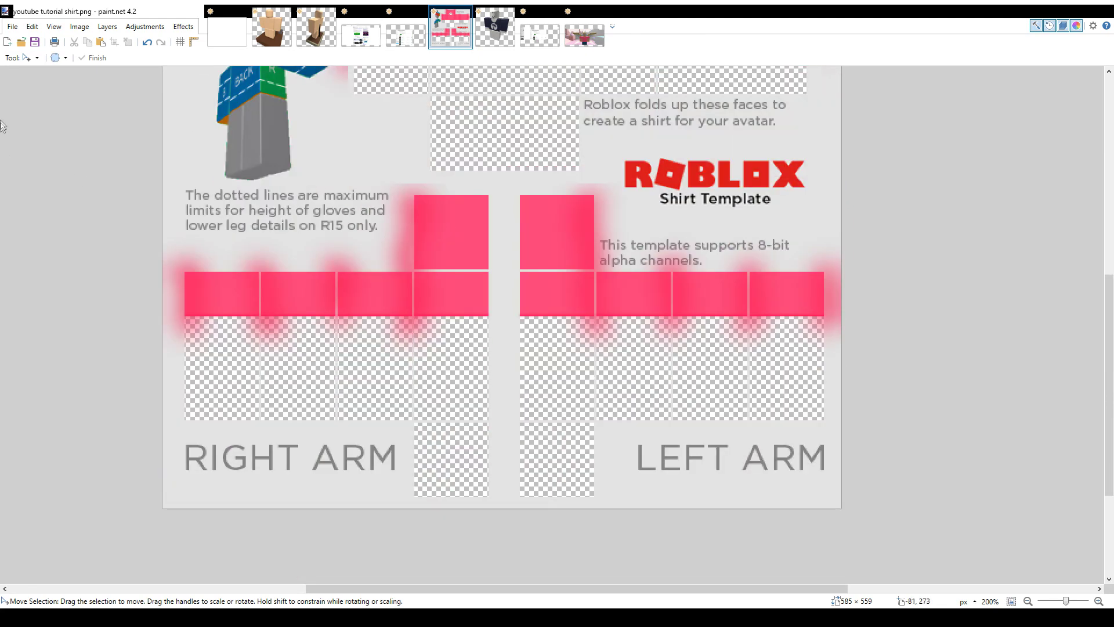
key(s)
drag(180, 316, 925, 567)
key(Delete)
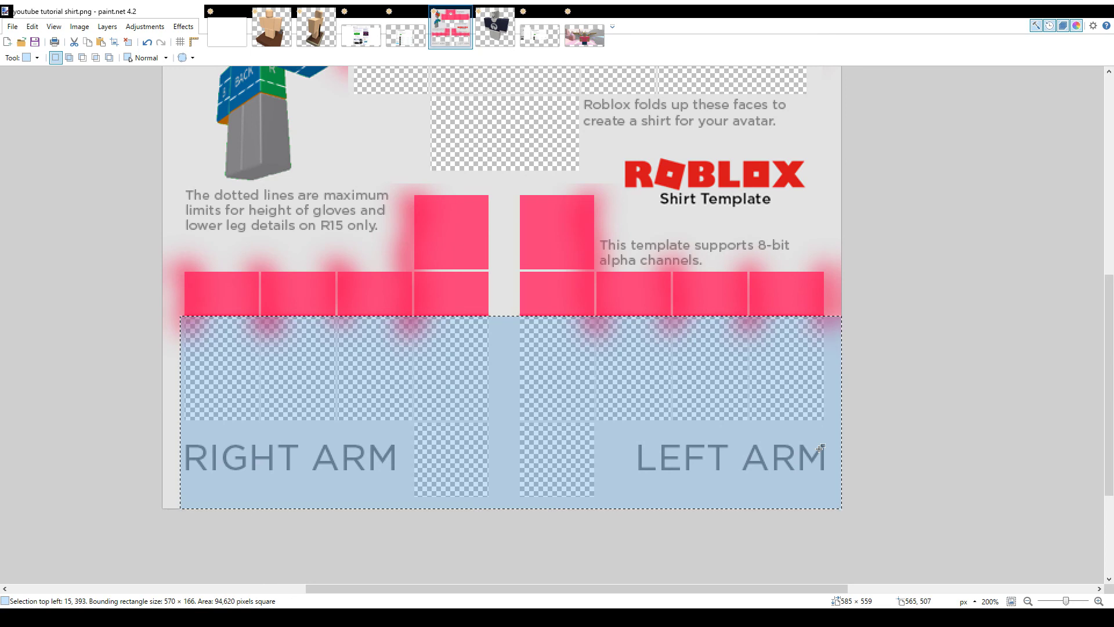
click(820, 448)
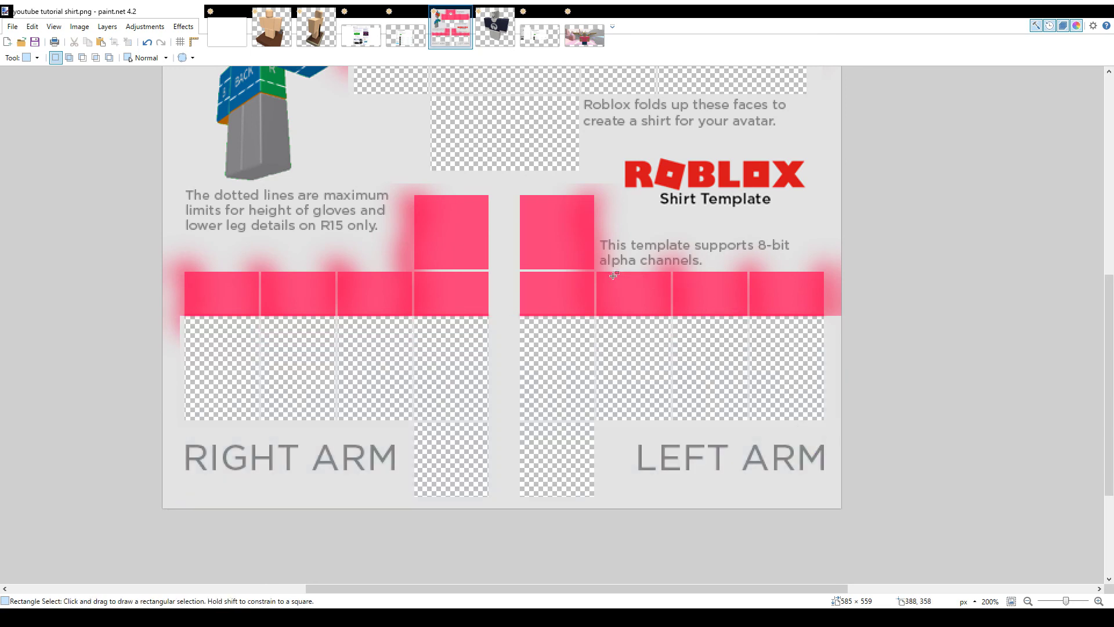
mouse_move(830, 248)
mouse_down()
mouse_move(849, 343)
mouse_move(848, 293)
mouse_up()
click(848, 292)
mouse_move(774, 331)
mouse_down()
mouse_move(818, 361)
mouse_move(808, 393)
mouse_up()
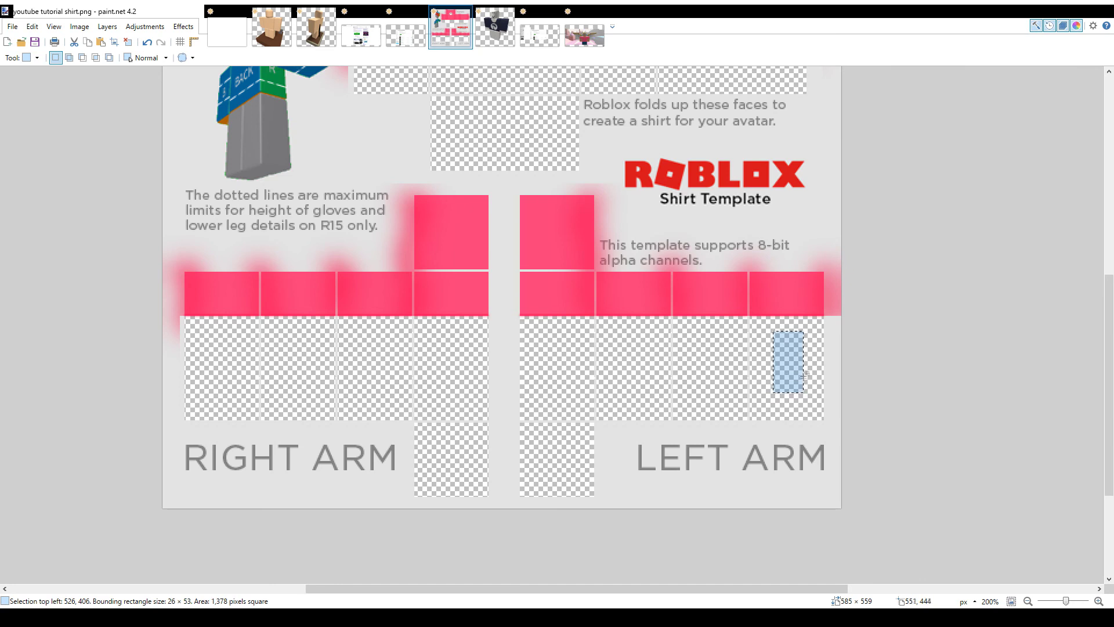
click(804, 369)
drag(665, 140, 819, 170)
drag(784, 207, 800, 171)
mouse_move(656, 362)
mouse_down()
mouse_move(612, 356)
mouse_move(610, 340)
mouse_move(656, 363)
mouse_up()
scroll(605, 306, up, 3)
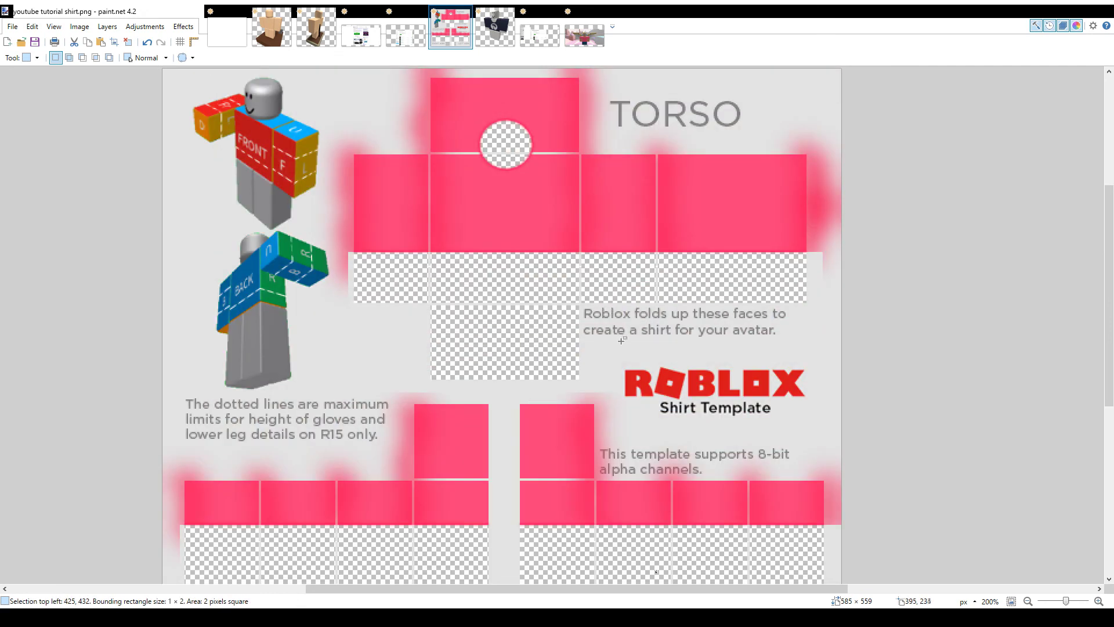
drag(496, 286, 550, 363)
click(538, 361)
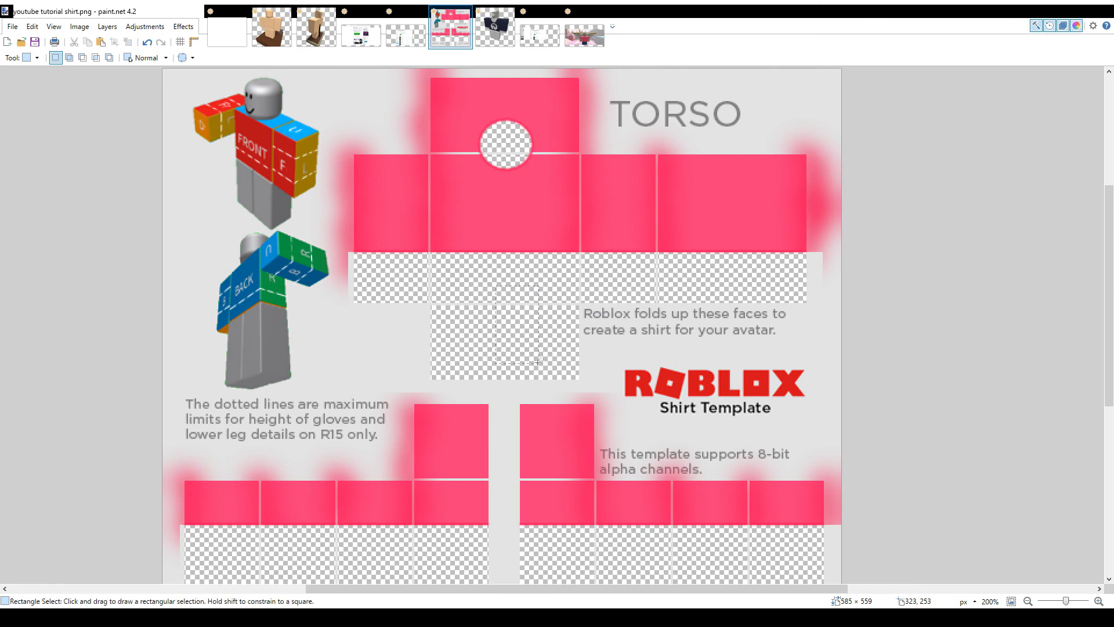
mouse_move(514, 141)
mouse_down()
mouse_move(520, 152)
mouse_move(515, 143)
mouse_up()
click(524, 146)
drag(491, 78, 572, 106)
click(533, 99)
scroll(564, 315, down, 2)
scroll(564, 315, up, 2)
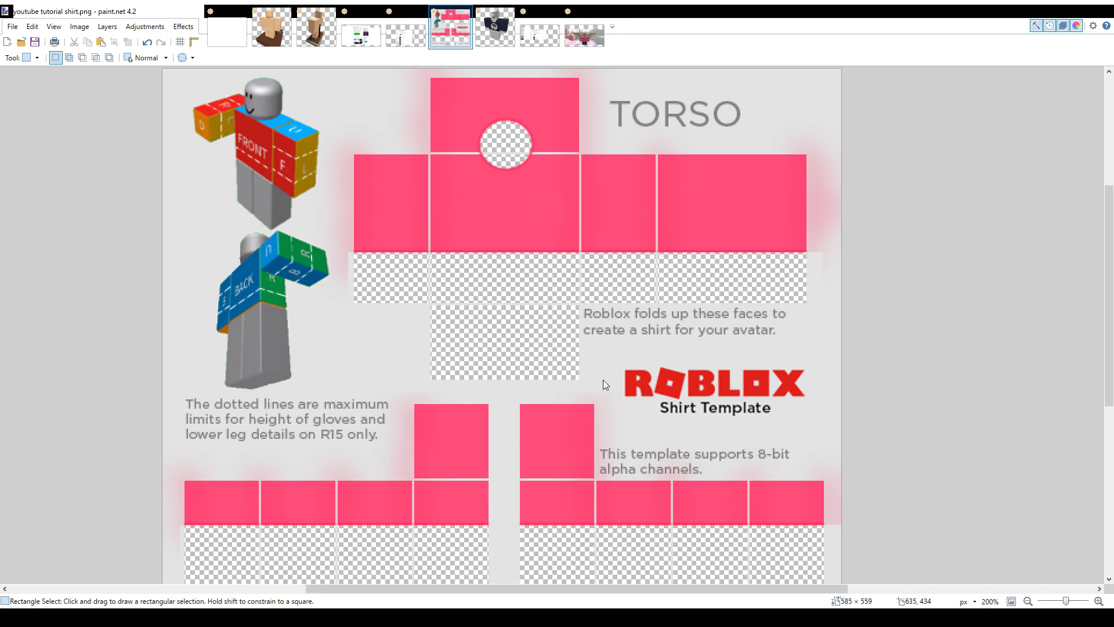
scroll(788, 86, down, 1)
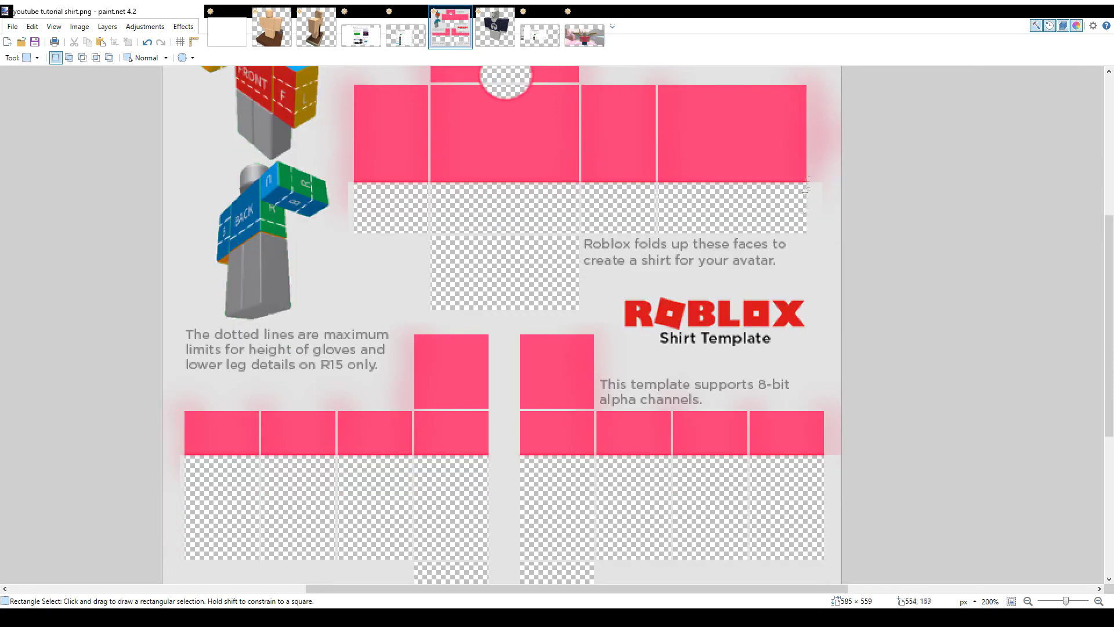
scroll(467, 228, up, 1)
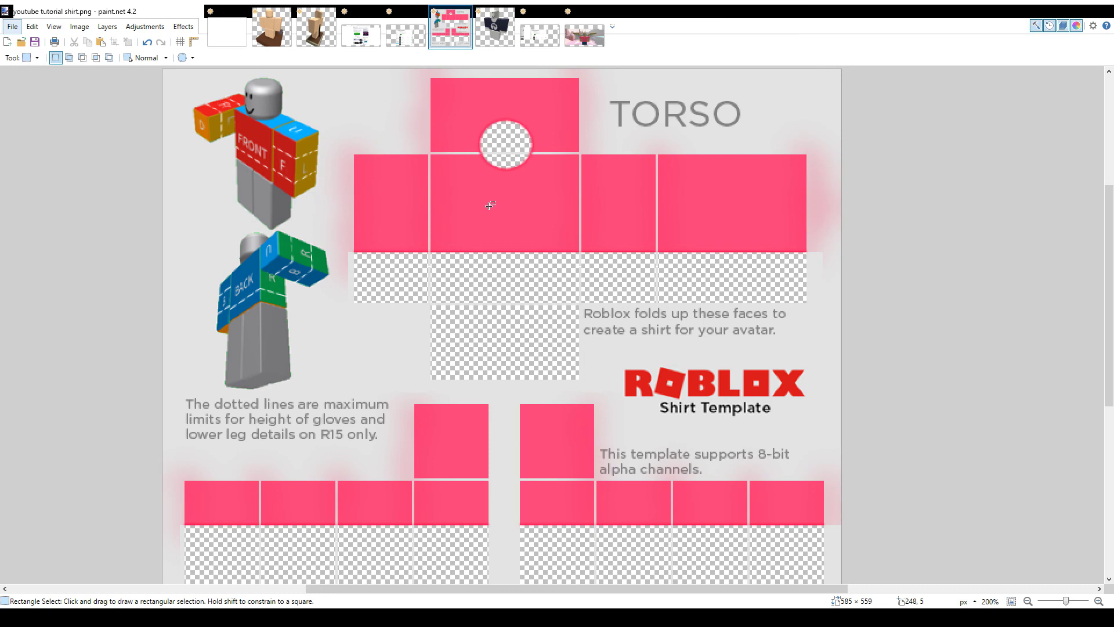
drag(602, 190, 603, 199)
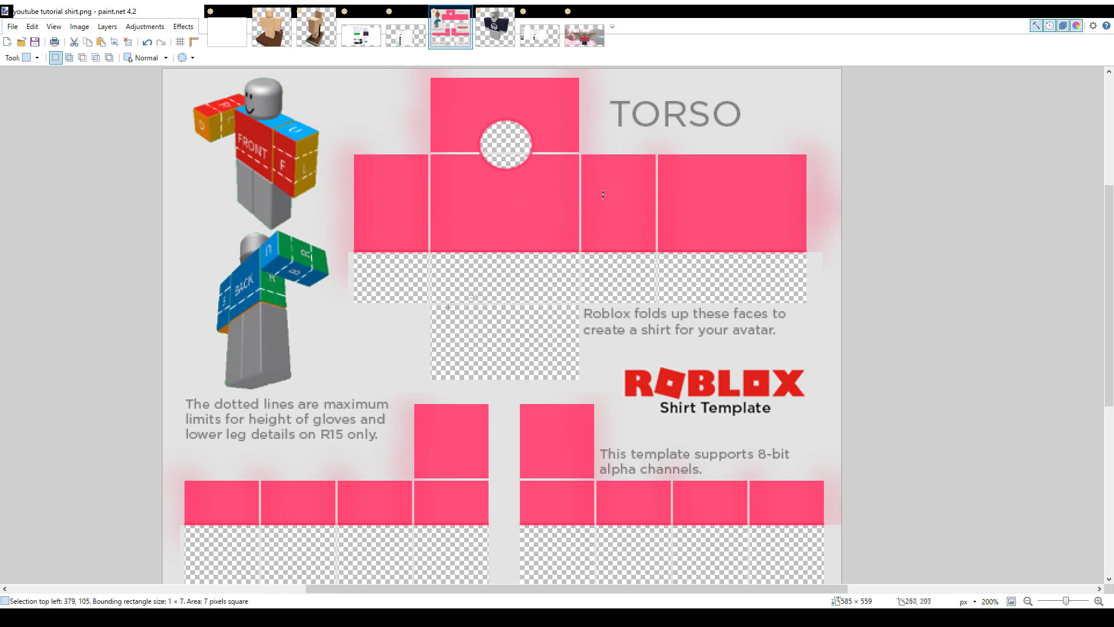
click(355, 286)
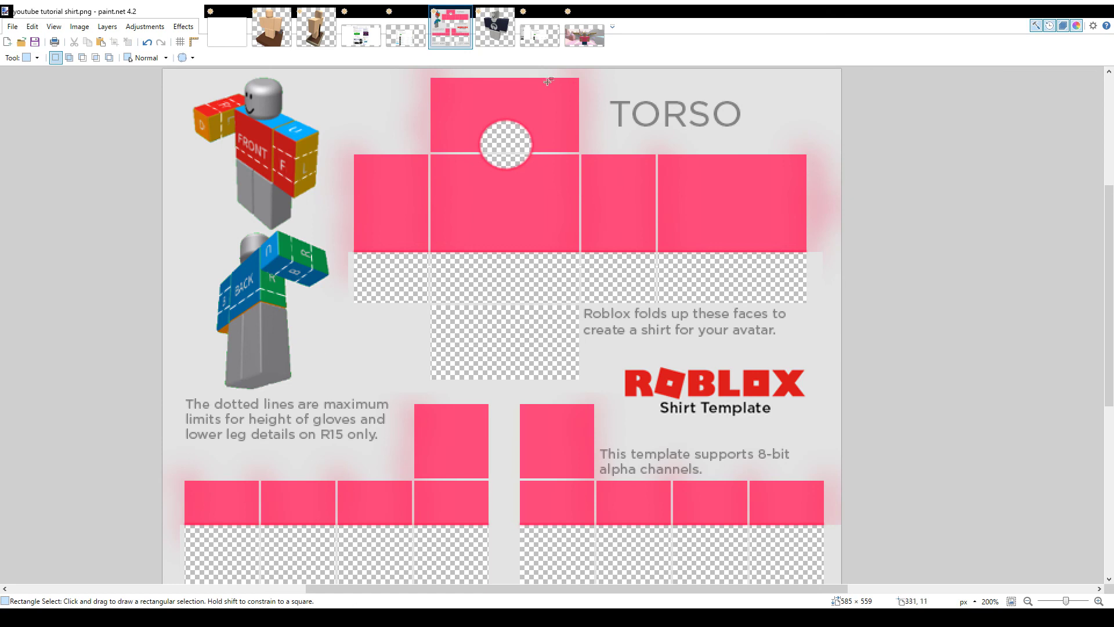
click(530, 40)
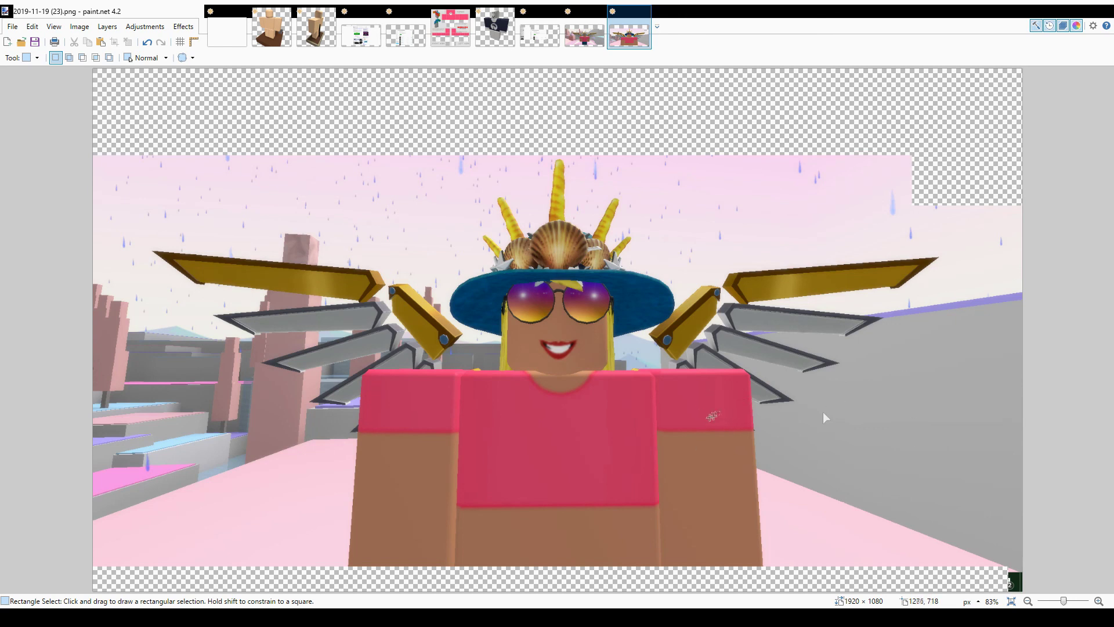
click(598, 44)
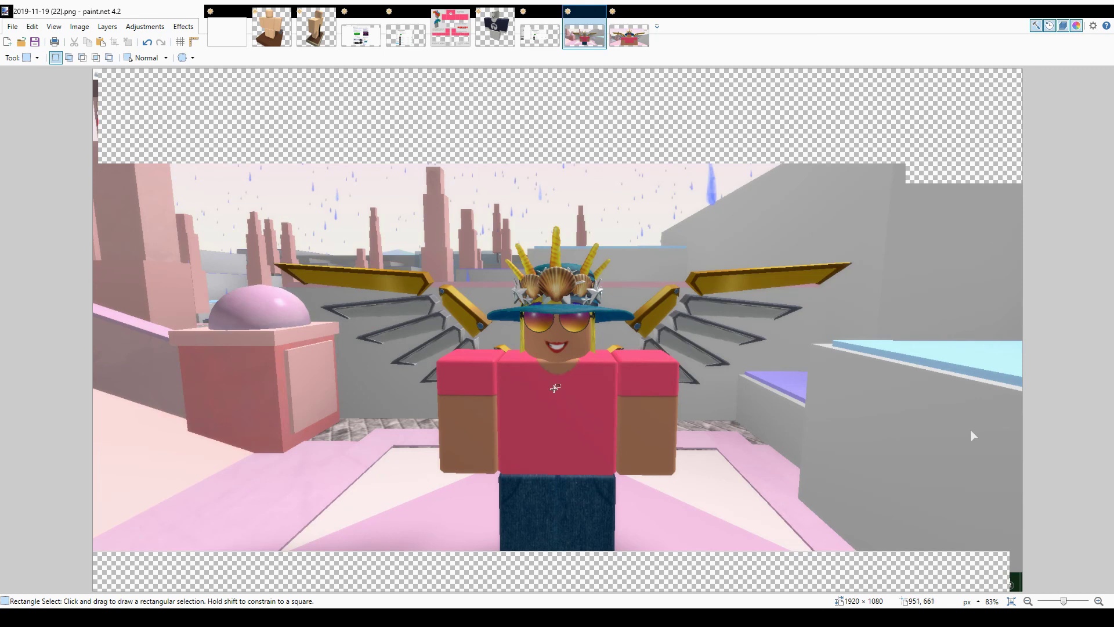
scroll(554, 388, up, 5)
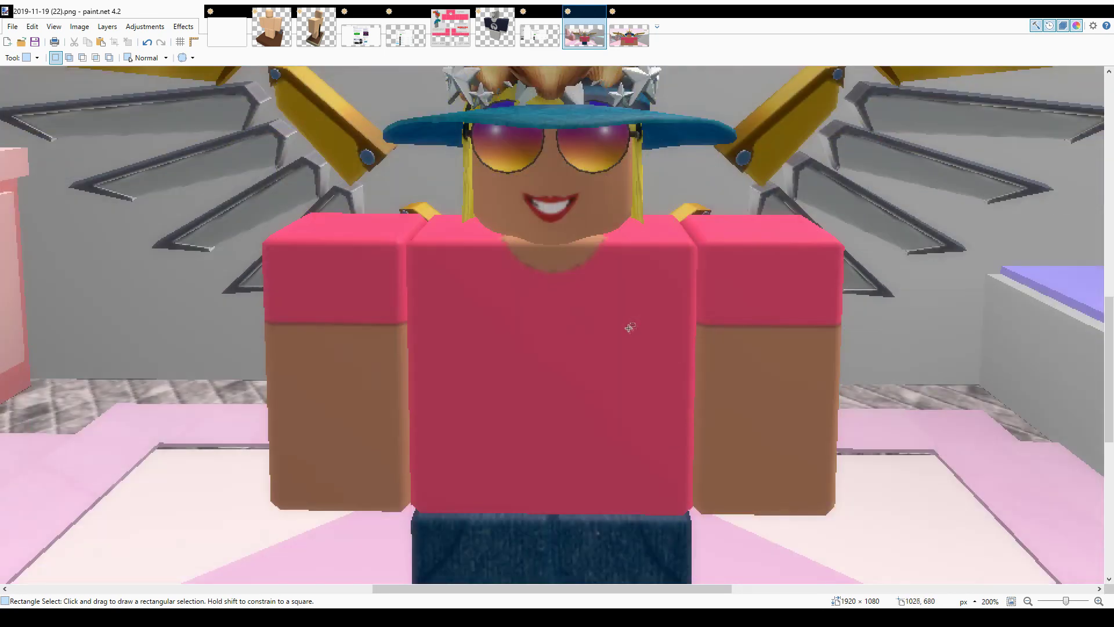
drag(274, 319, 396, 331)
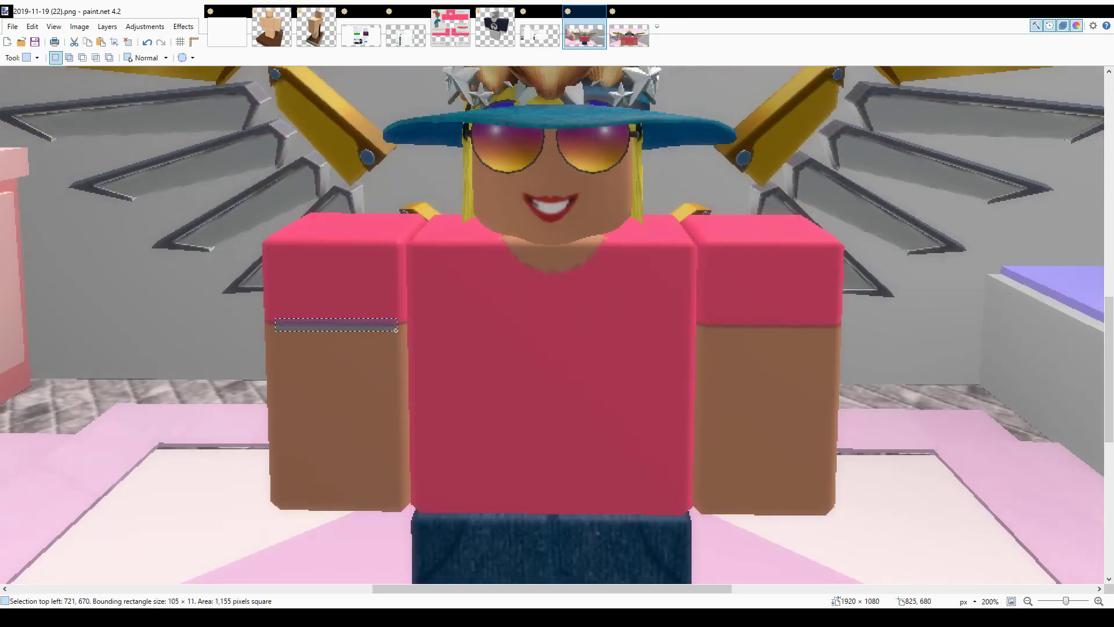
drag(492, 231, 611, 272)
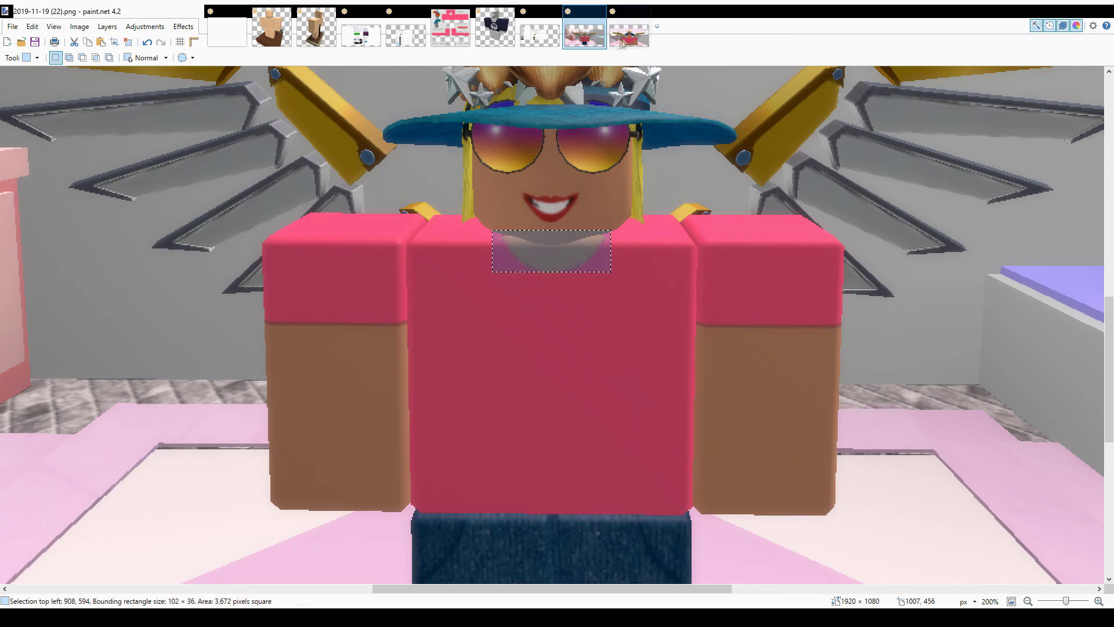
key(ctrl+Tab)
drag(566, 388, 702, 456)
click(702, 457)
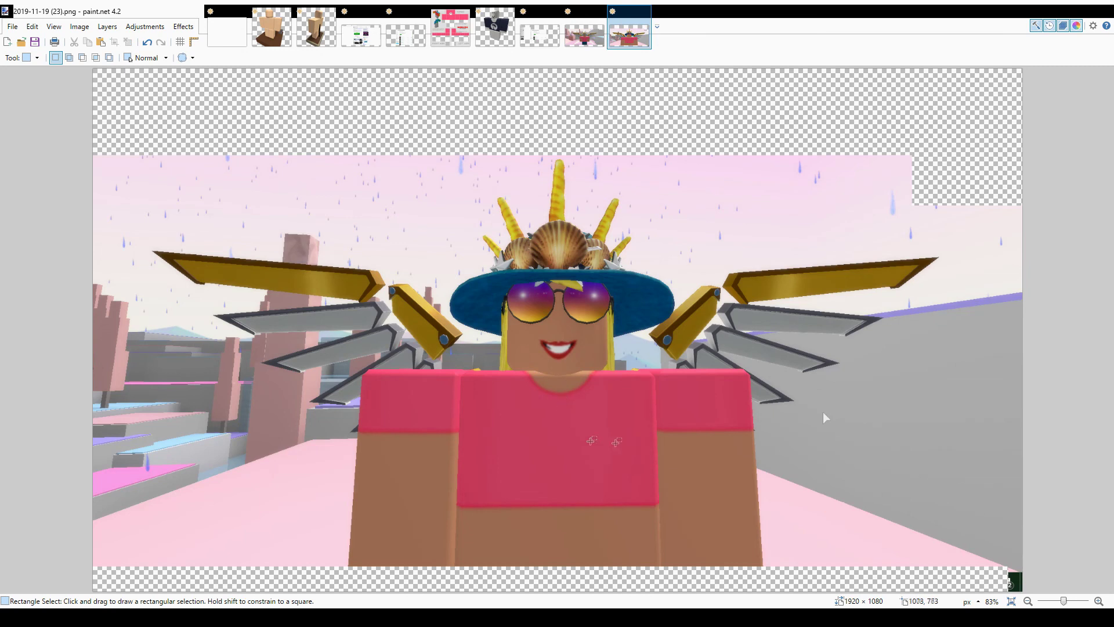
drag(431, 384, 517, 459)
drag(514, 502, 518, 502)
click(643, 409)
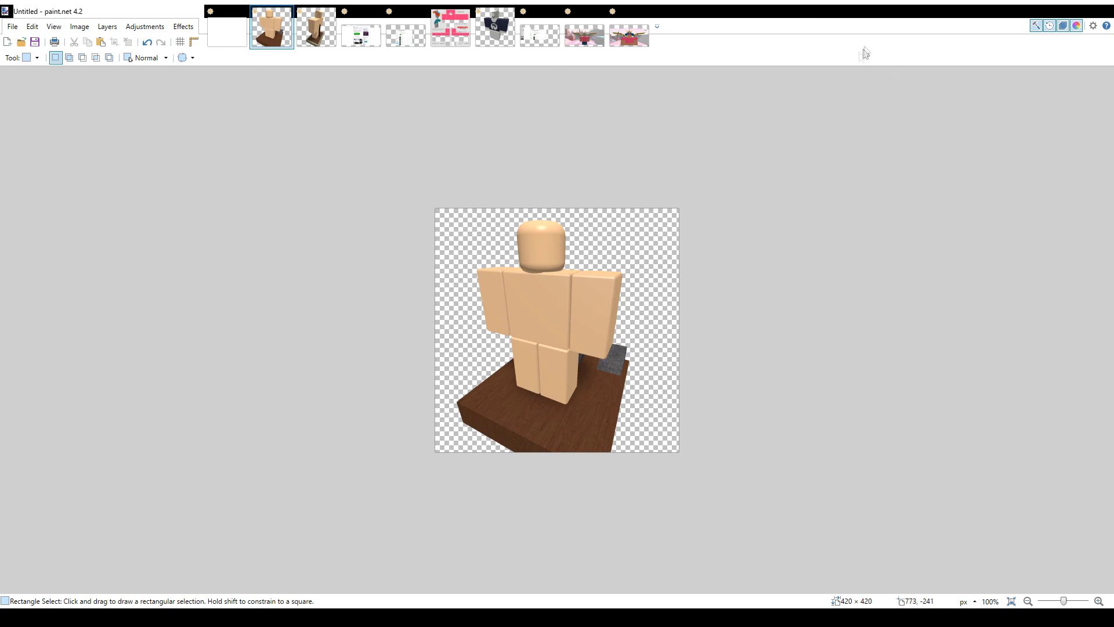
click(629, 35)
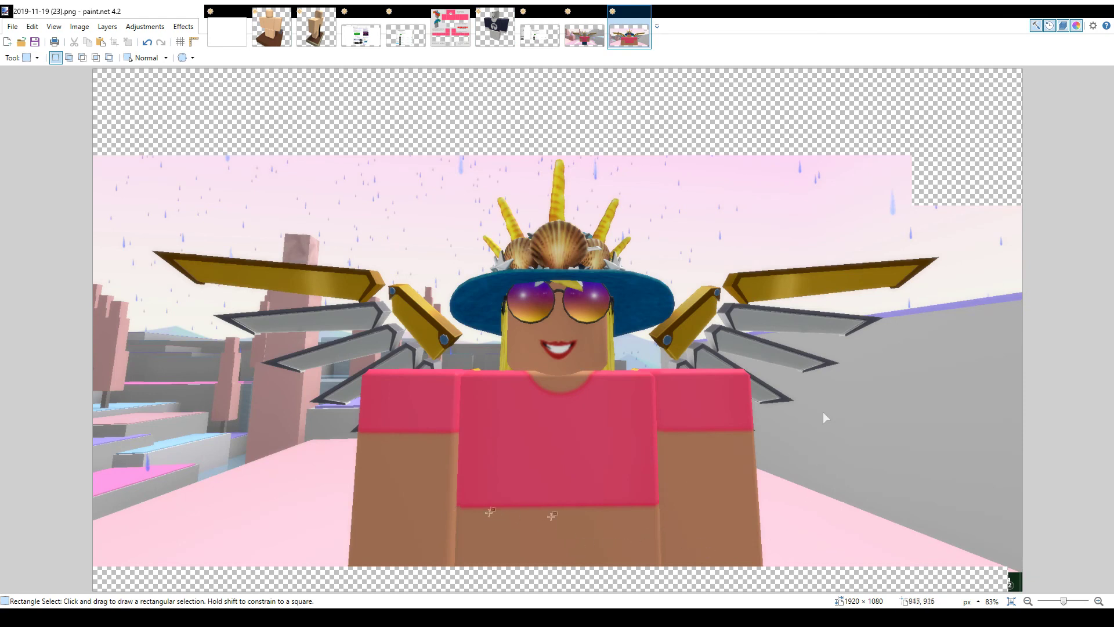
drag(456, 441, 661, 548)
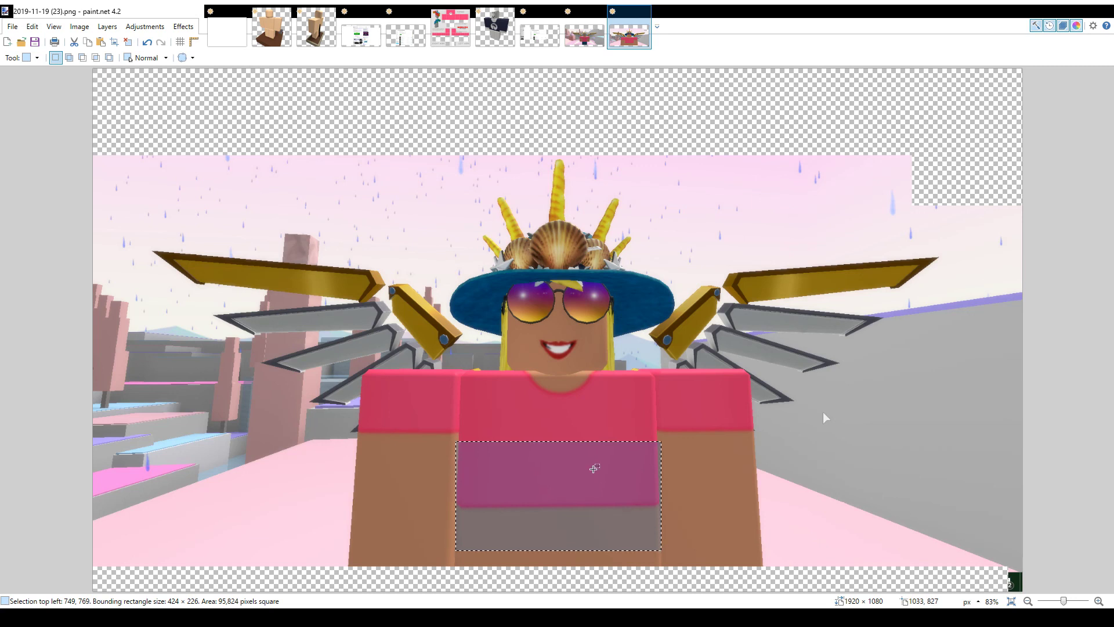
click(558, 435)
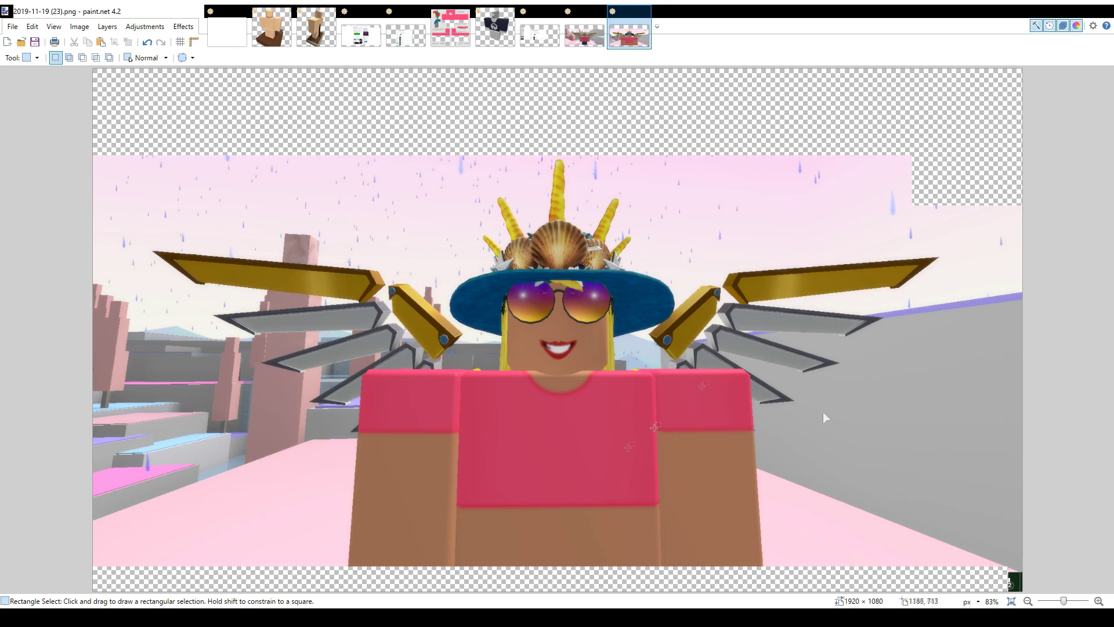
- Add the black text "Nike" in Calibri size 26 to the middle of the avatar's pink chest
key(t)
click(488, 441)
text(dfgh)
click(172, 58)
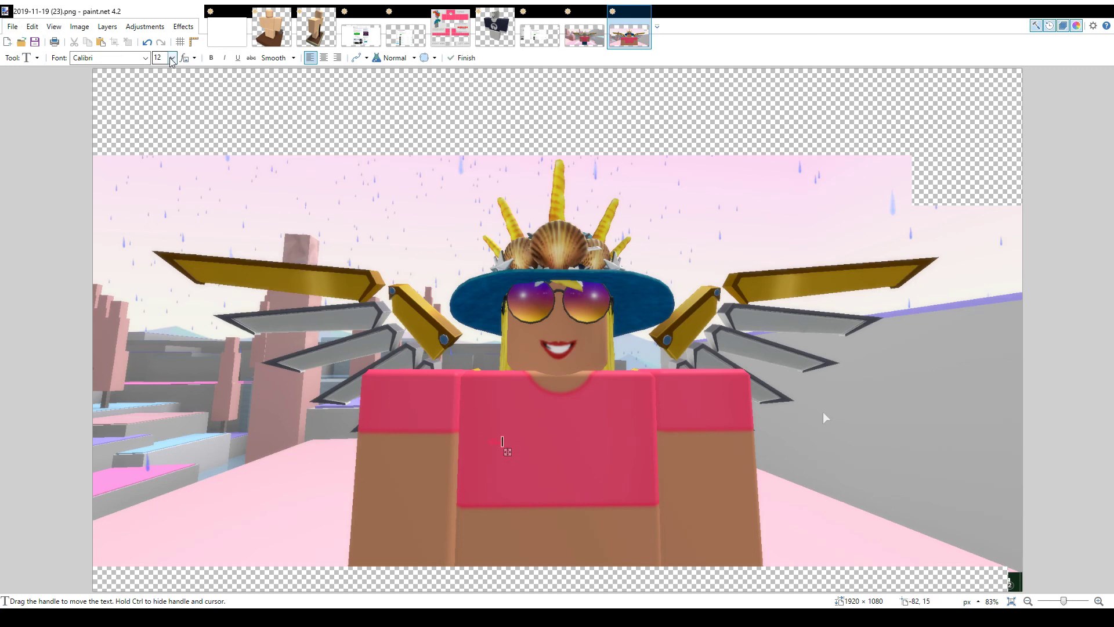
click(164, 167)
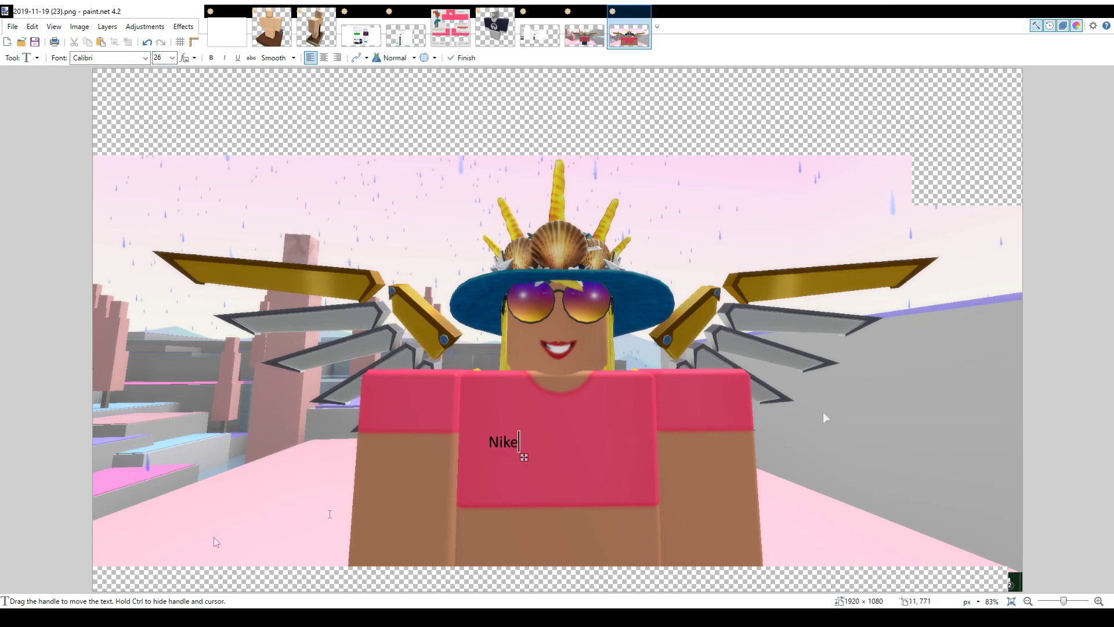
drag(524, 457, 576, 452)
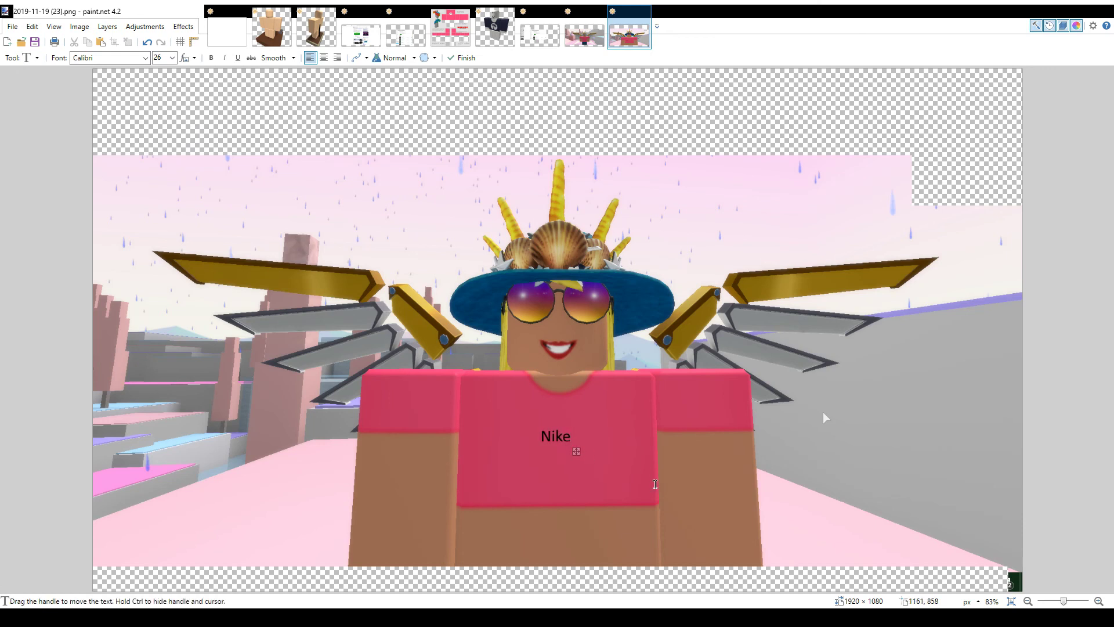
key(m)
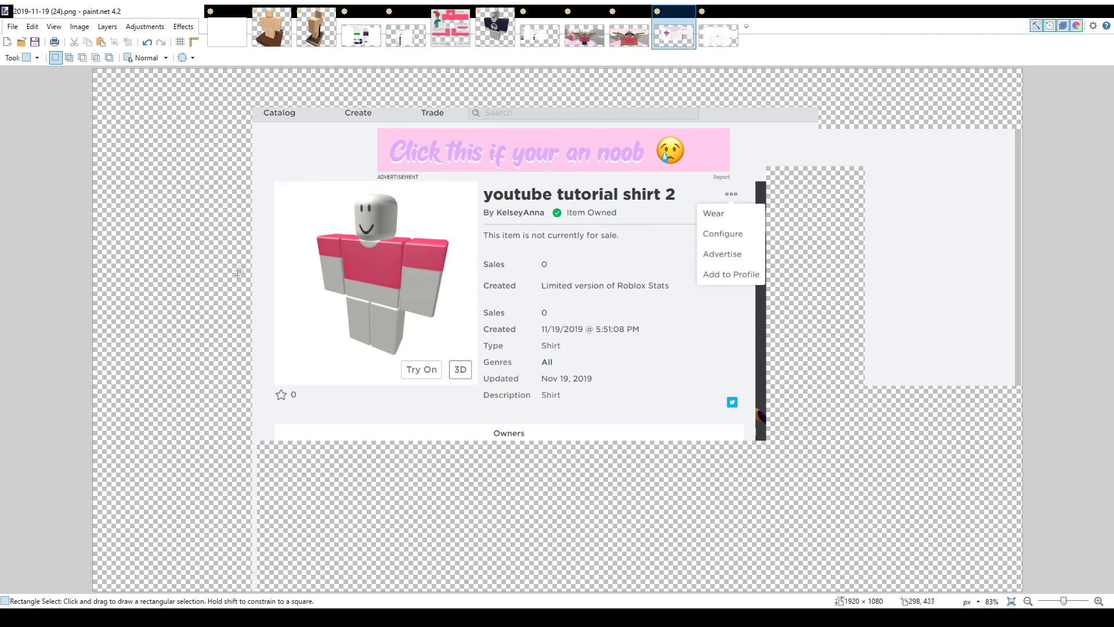
drag(218, 205, 260, 434)
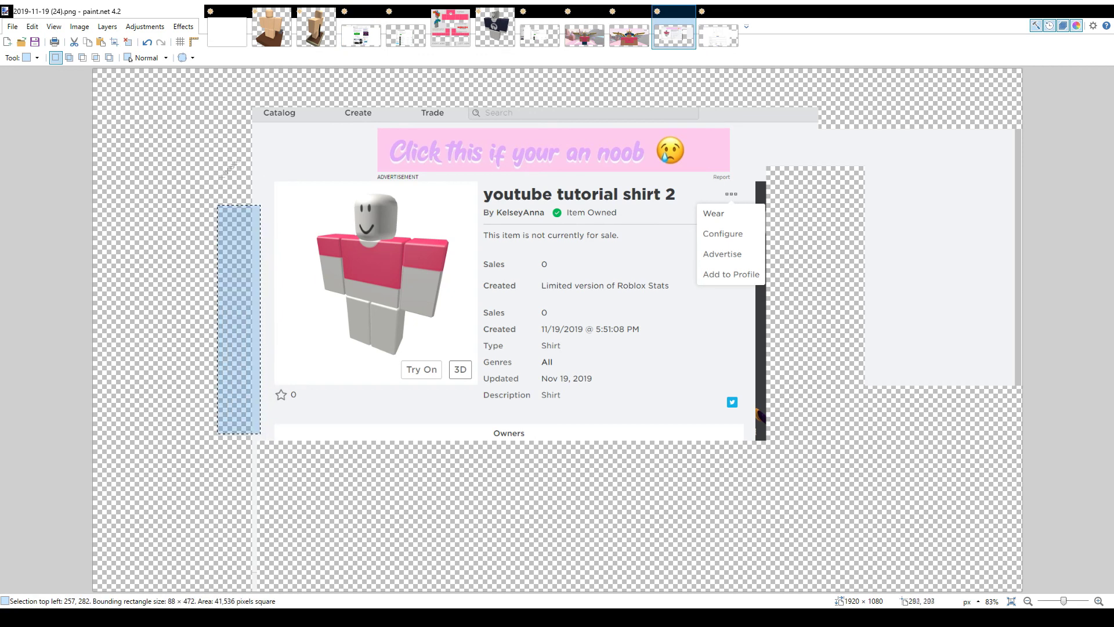
click(536, 385)
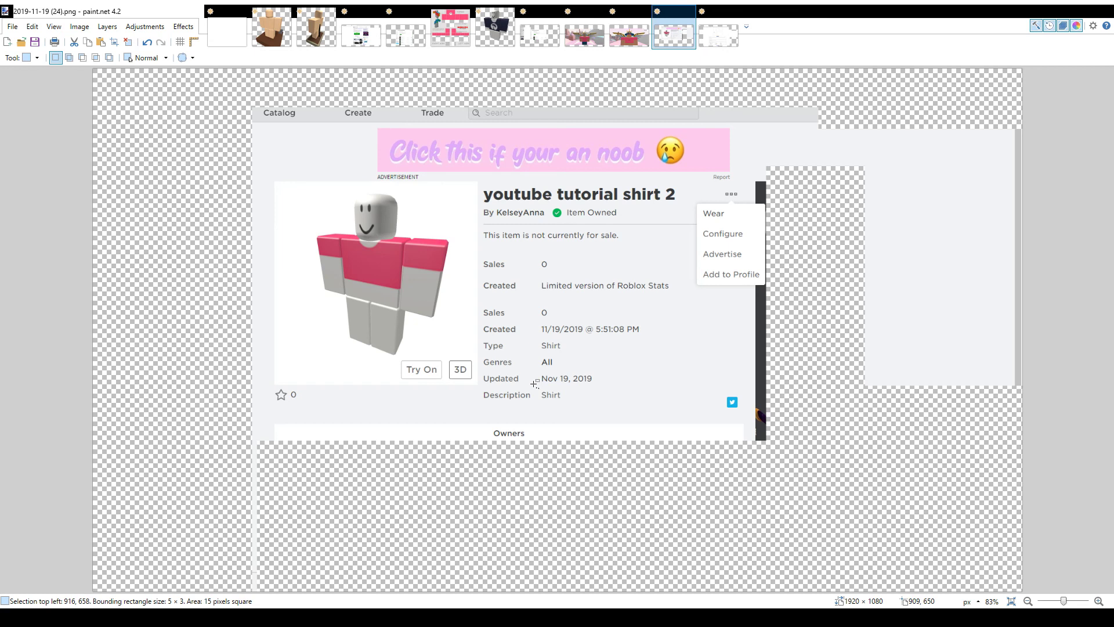
click(535, 384)
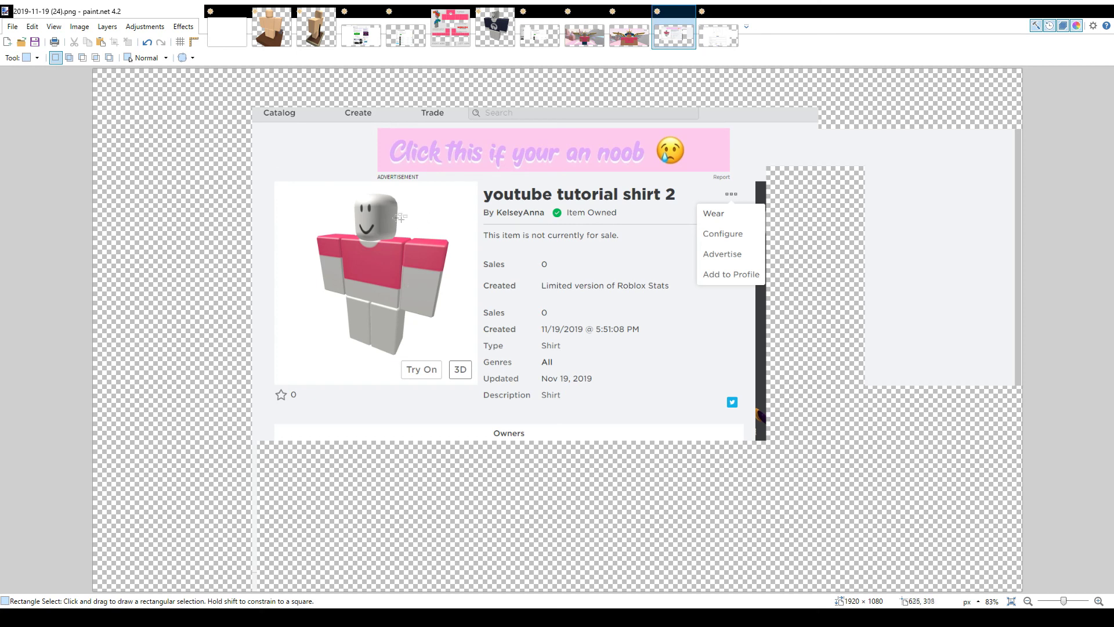
drag(282, 158, 784, 510)
click(611, 399)
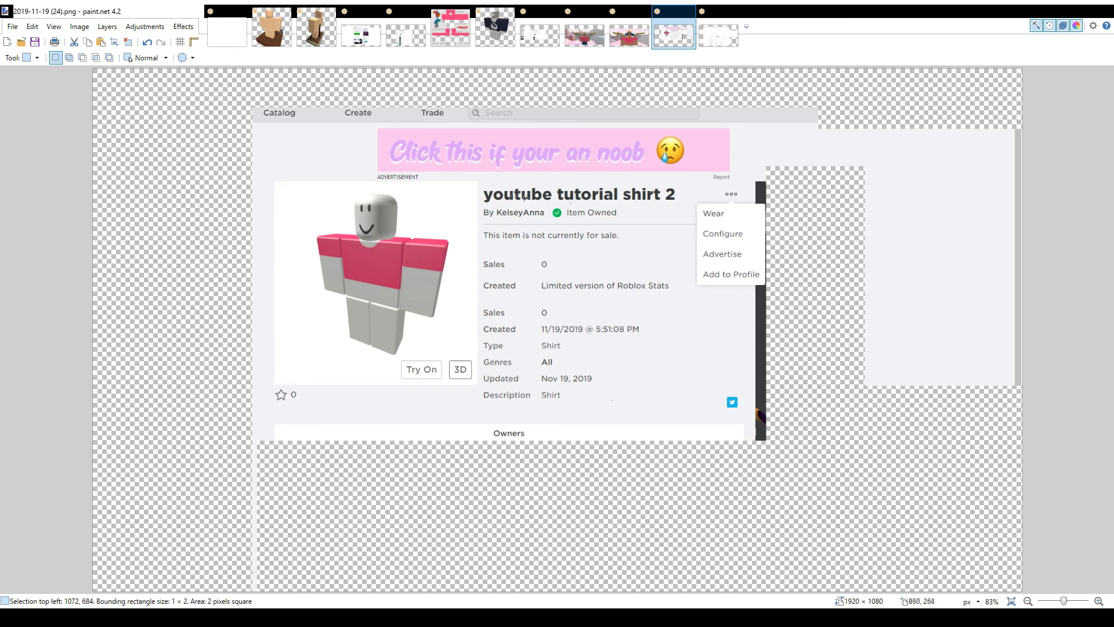
drag(716, 190, 744, 201)
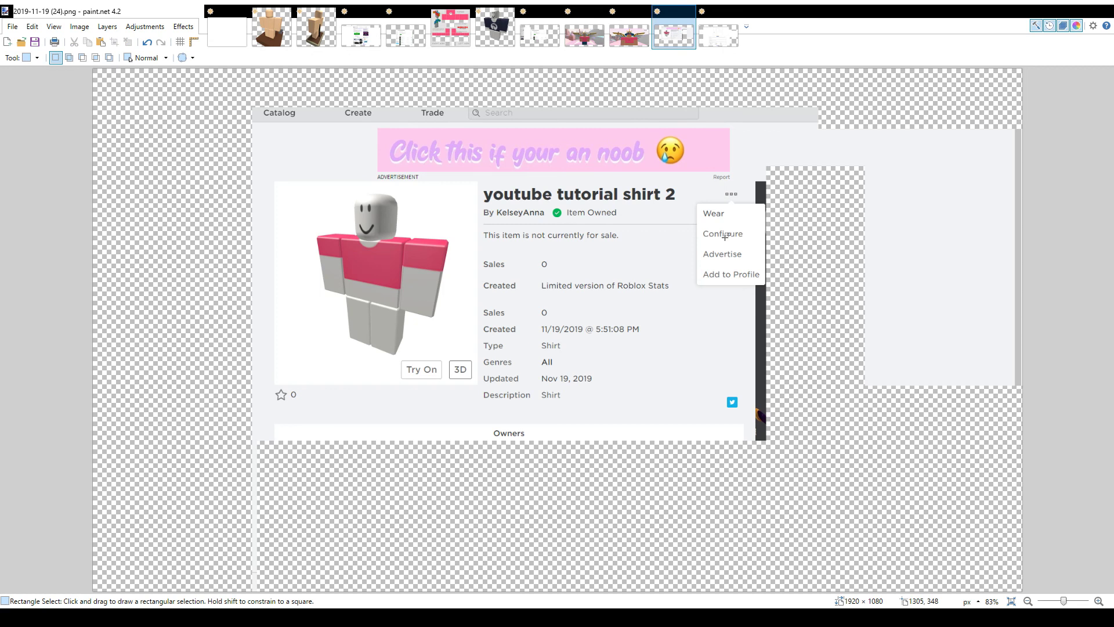
click(709, 39)
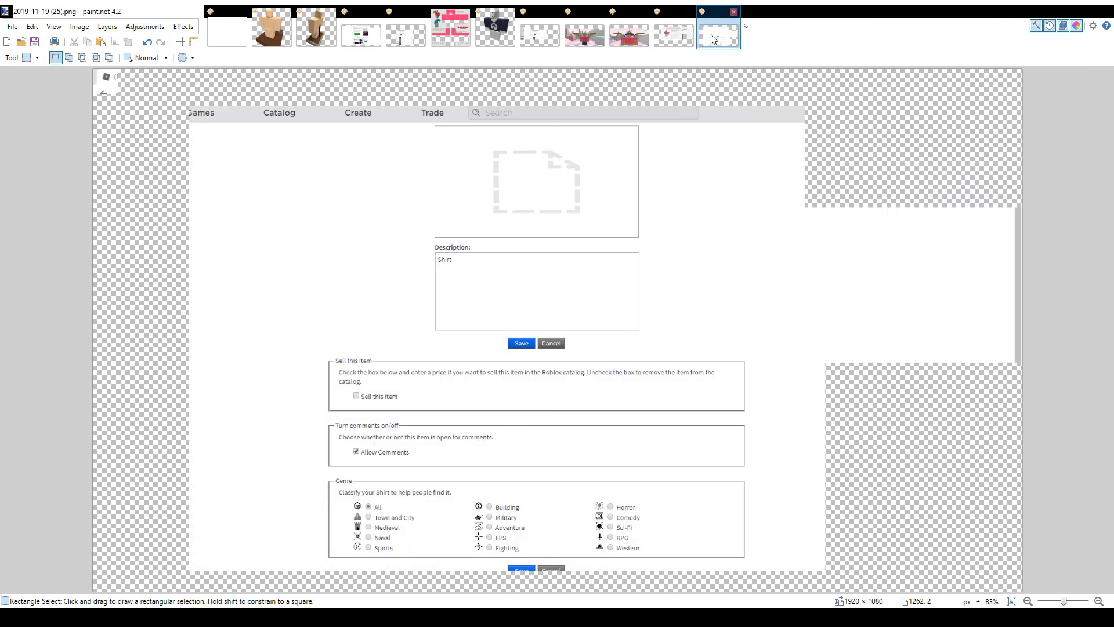
drag(426, 257, 661, 312)
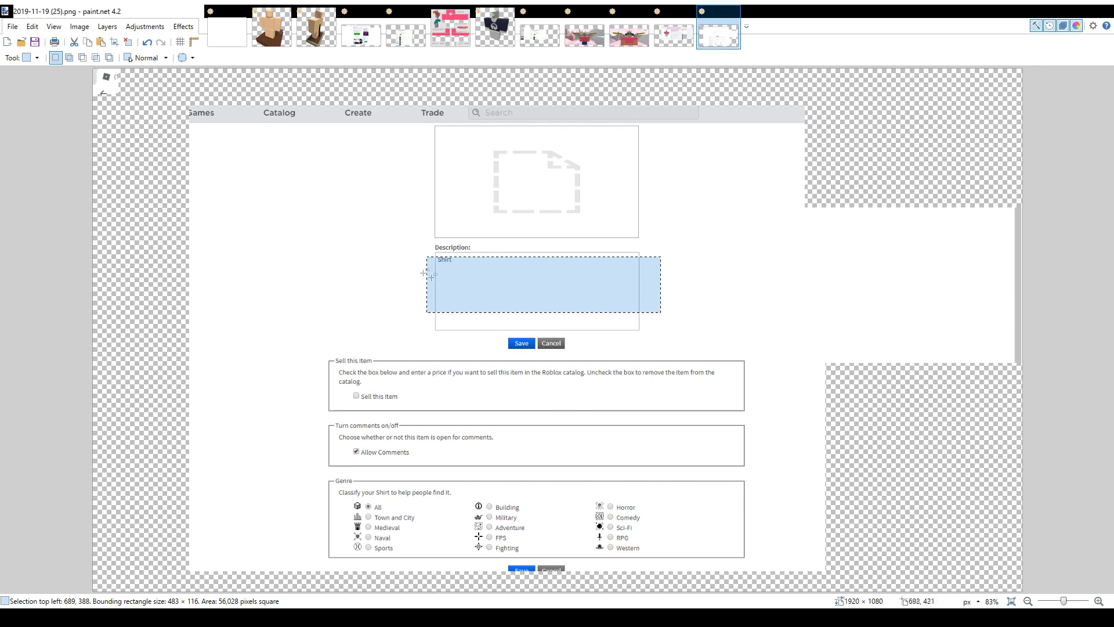
drag(448, 284, 450, 284)
click(453, 271)
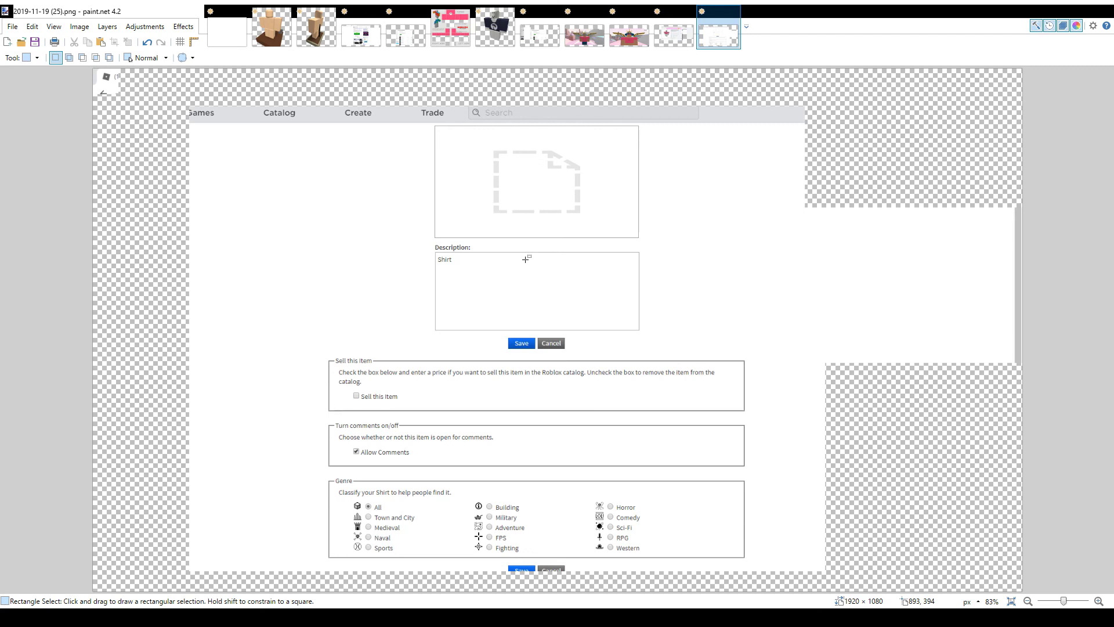
drag(442, 249, 637, 329)
click(535, 291)
- Examine the Sell this item checkbox, the Allow Comments setting and the Save option on the configuration page
drag(352, 389, 362, 404)
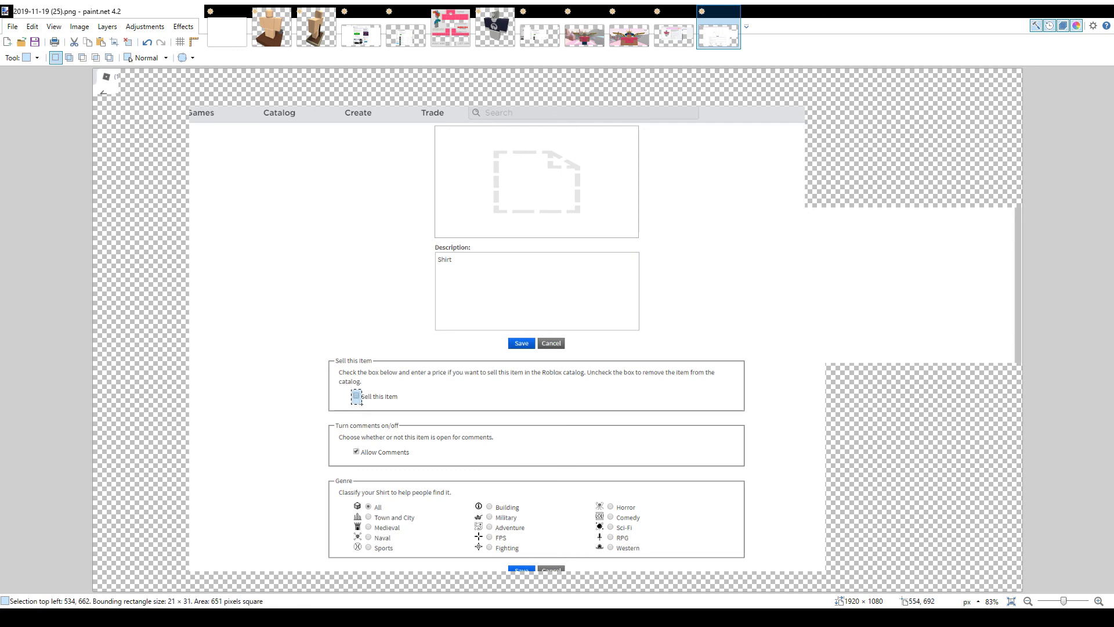
click(429, 401)
drag(453, 401, 514, 417)
click(479, 412)
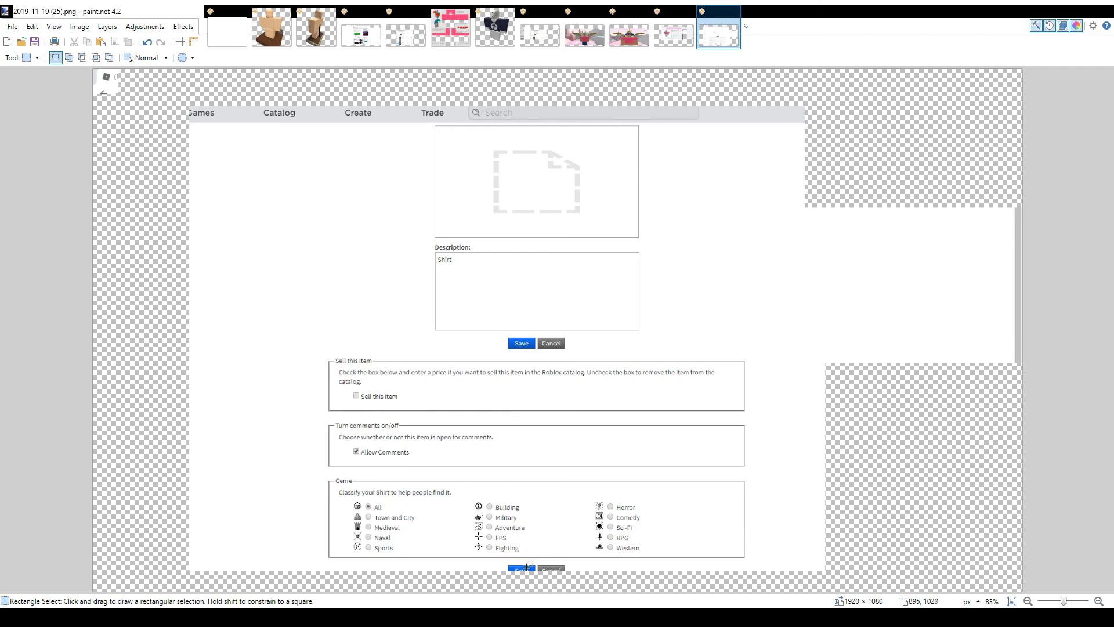
drag(531, 576, 498, 559)
click(345, 438)
drag(354, 451, 421, 443)
click(402, 447)
drag(347, 389, 366, 403)
click(366, 403)
- Revisit the shirt template and the item page's Configure option, and examine how to set the item for sale and save it
click(450, 27)
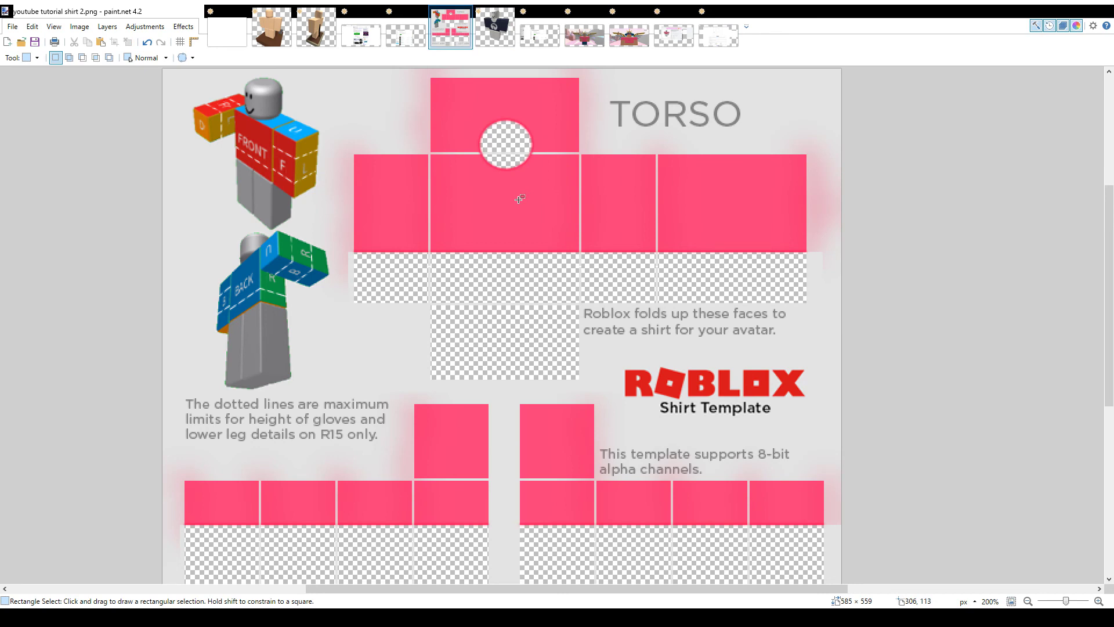
click(673, 35)
drag(698, 228, 789, 243)
click(726, 38)
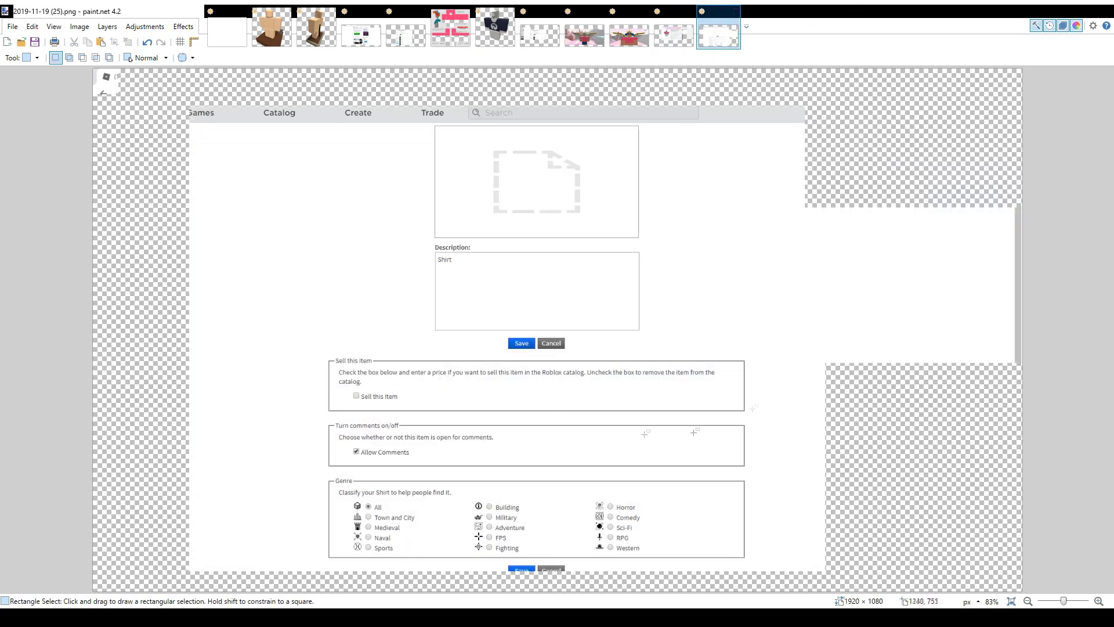
drag(350, 381, 376, 410)
click(370, 407)
drag(347, 389, 389, 423)
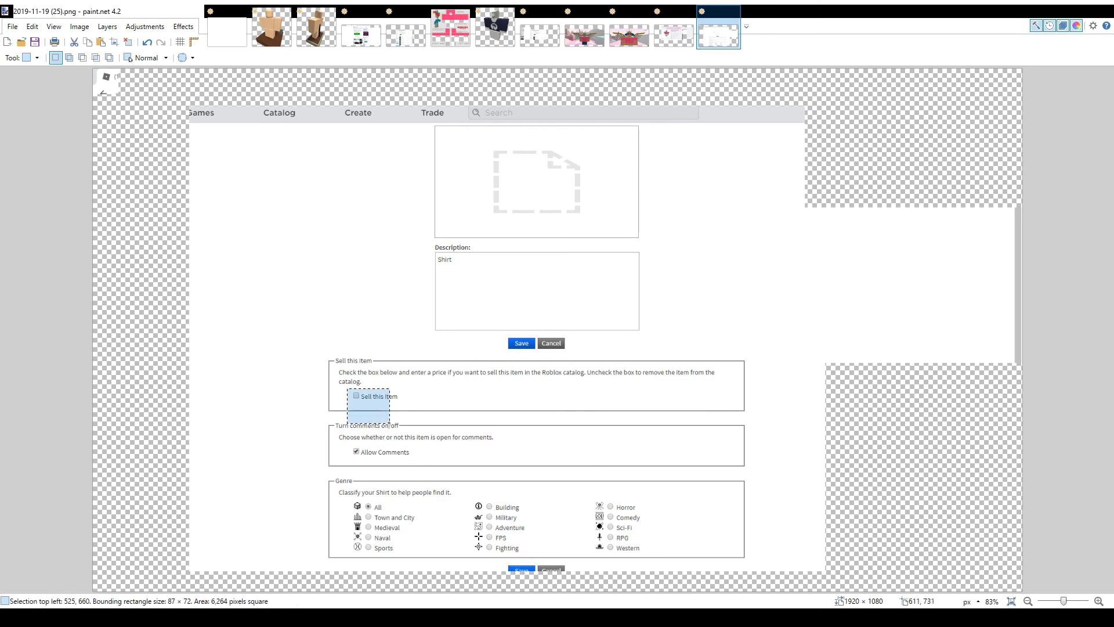
drag(490, 554, 543, 590)
click(534, 555)
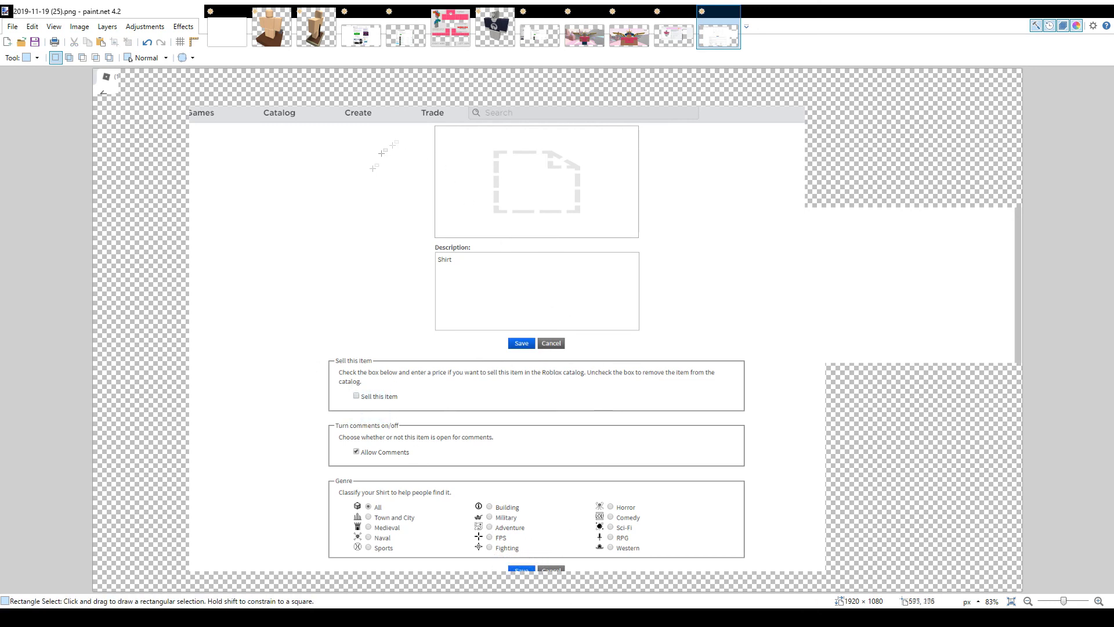
- Review the item page's options and the sale setting once more, and return to the avatar screenshot with the Nike text
click(673, 35)
drag(720, 185, 743, 199)
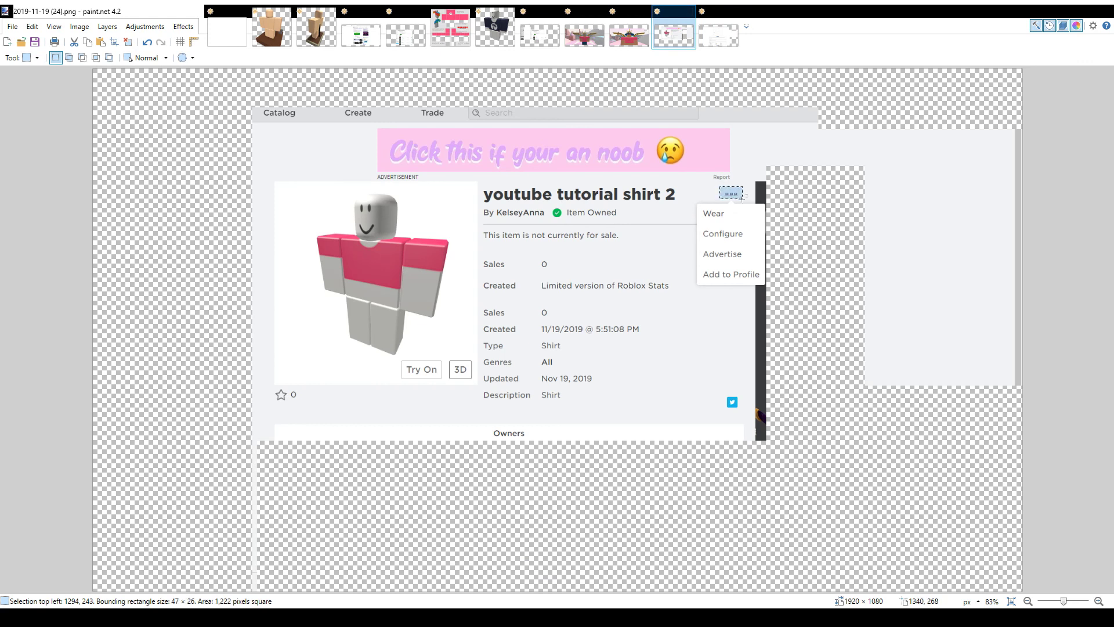
drag(743, 289, 694, 311)
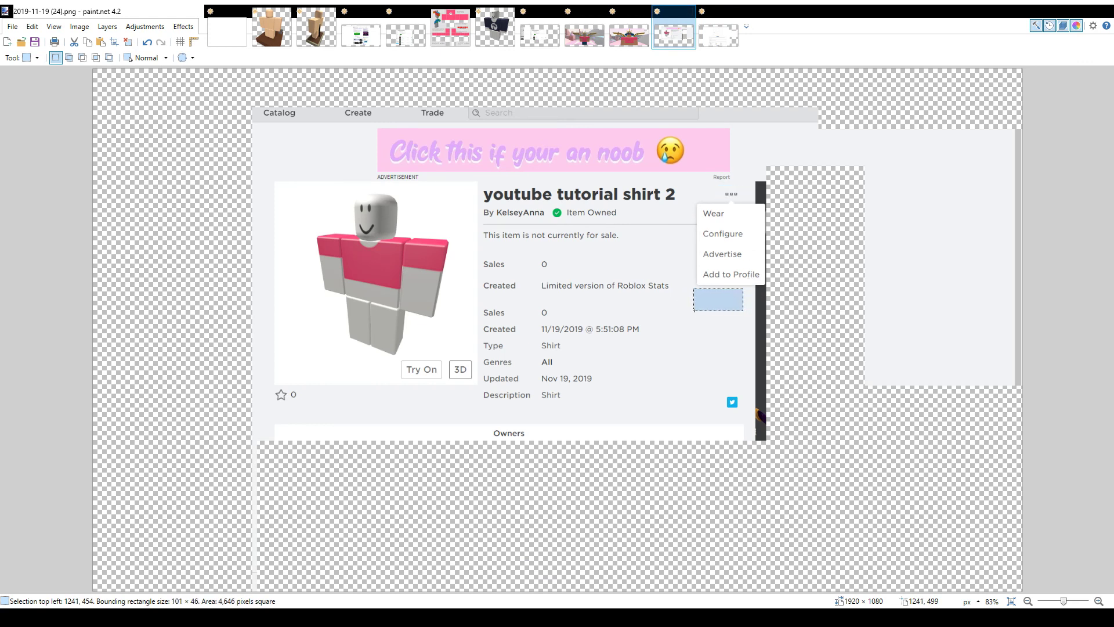
click(727, 299)
click(727, 300)
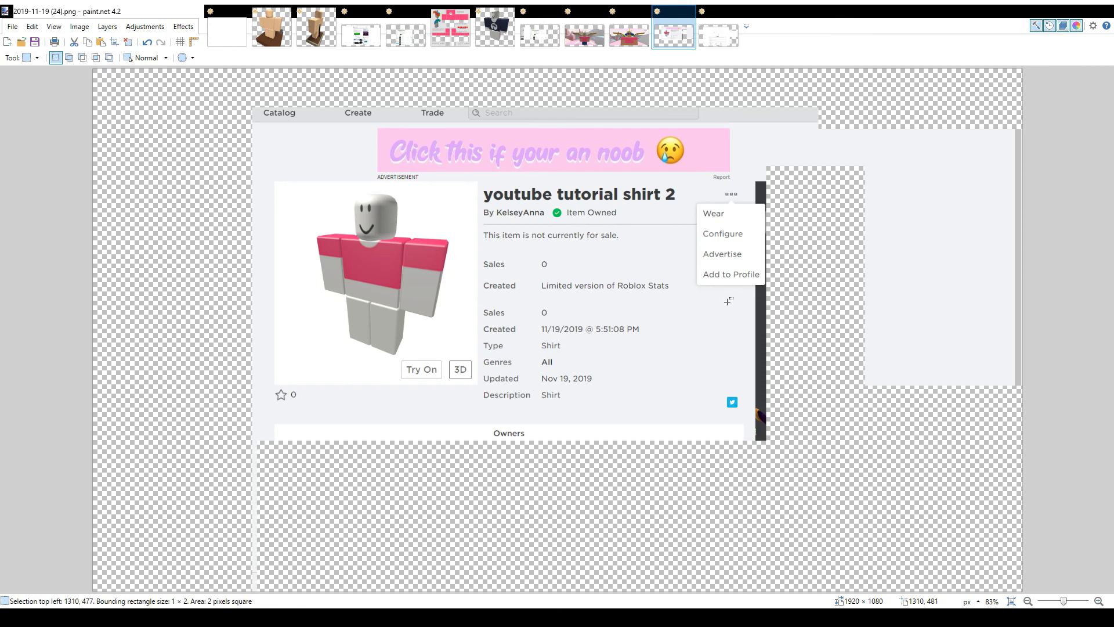
click(718, 29)
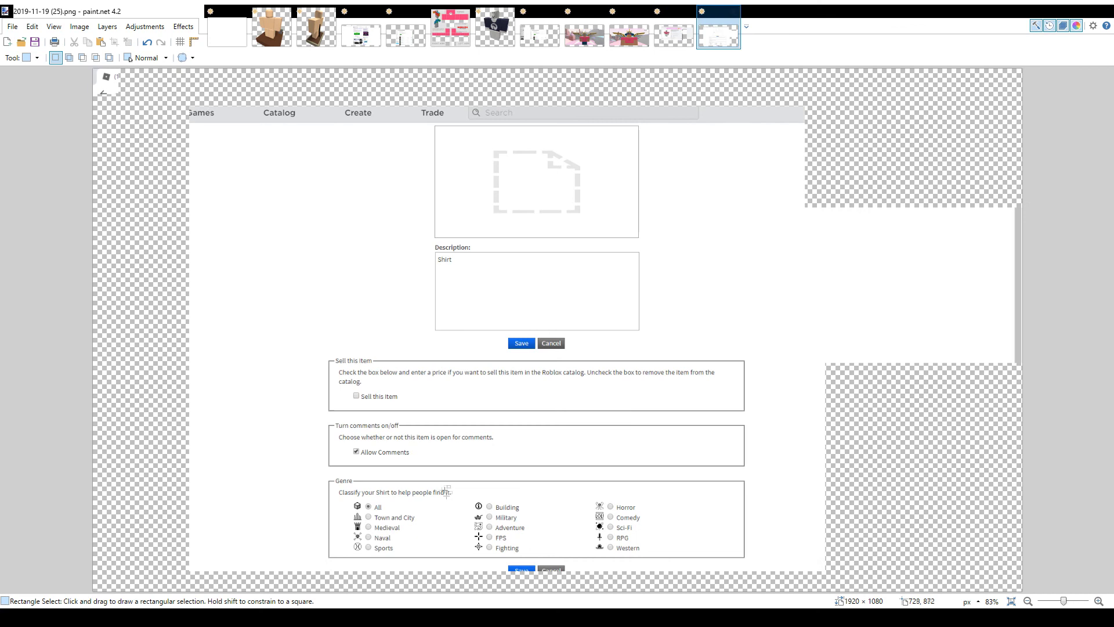
drag(340, 391, 407, 422)
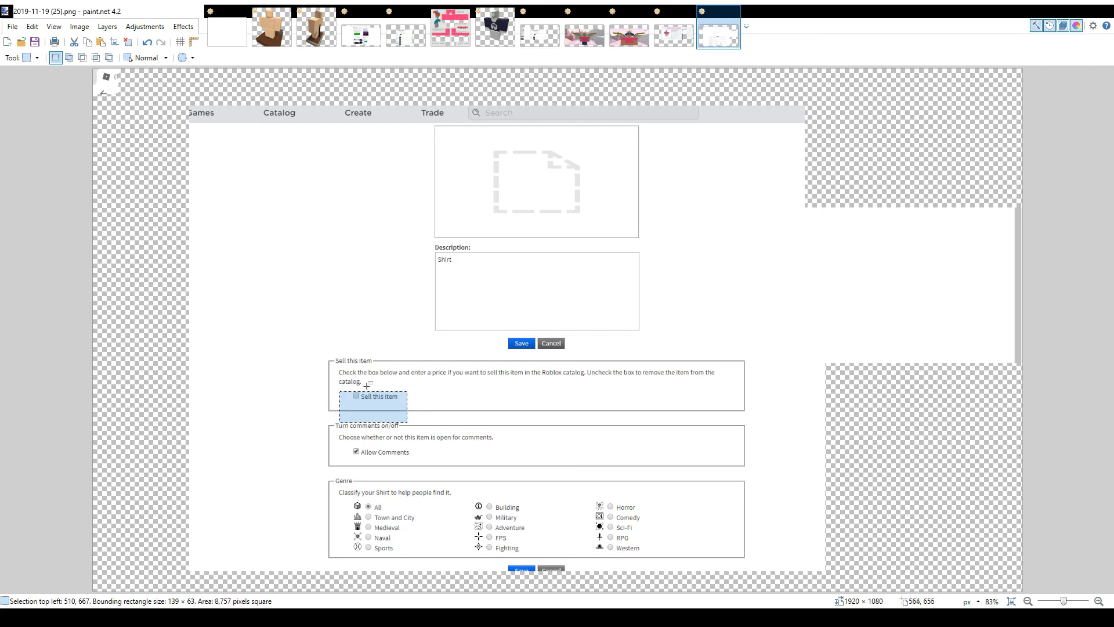
click(780, 326)
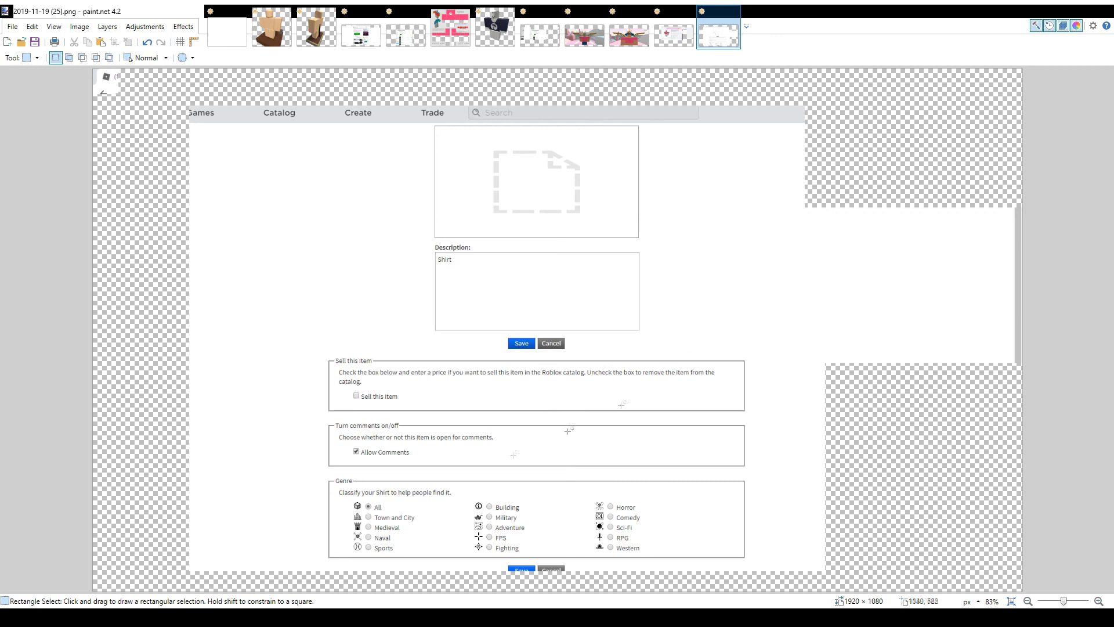
click(645, 38)
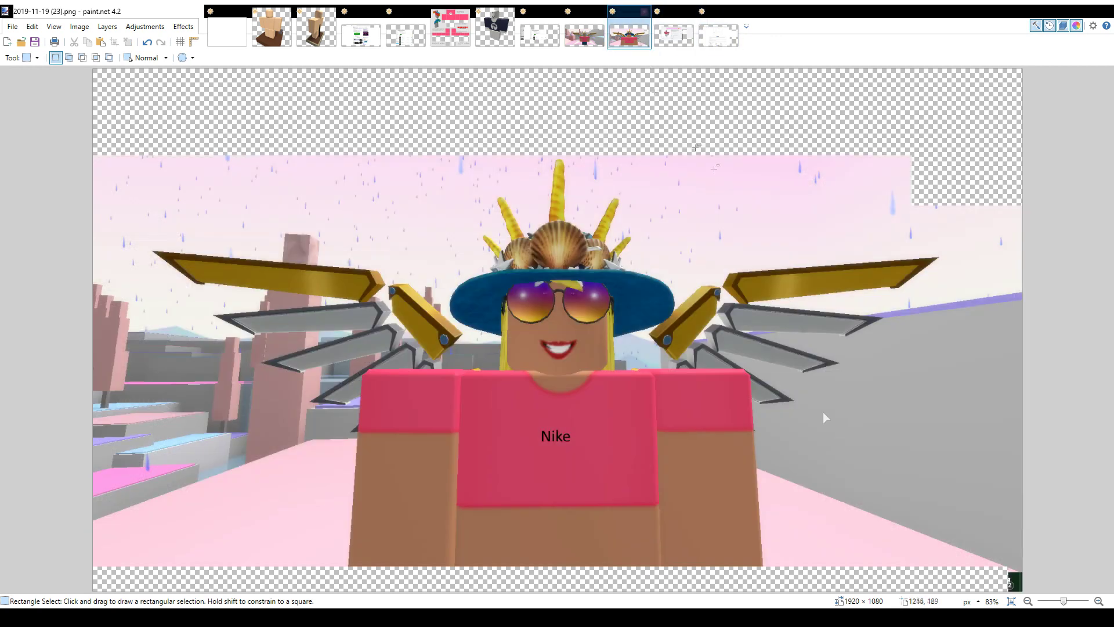